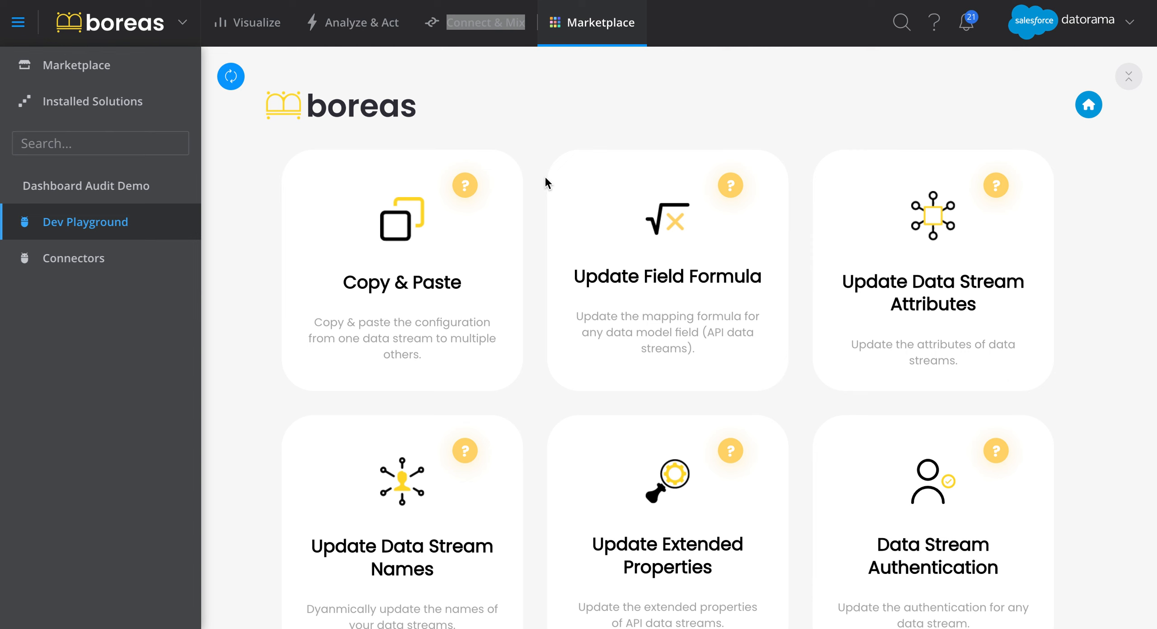
Start the Update Extended Properties tool and choose Facebook-Ads as the data stream source.
{"action": "scroll", "coordinate": [651, 323], "scroll_direction": "down", "scroll_amount": 2}
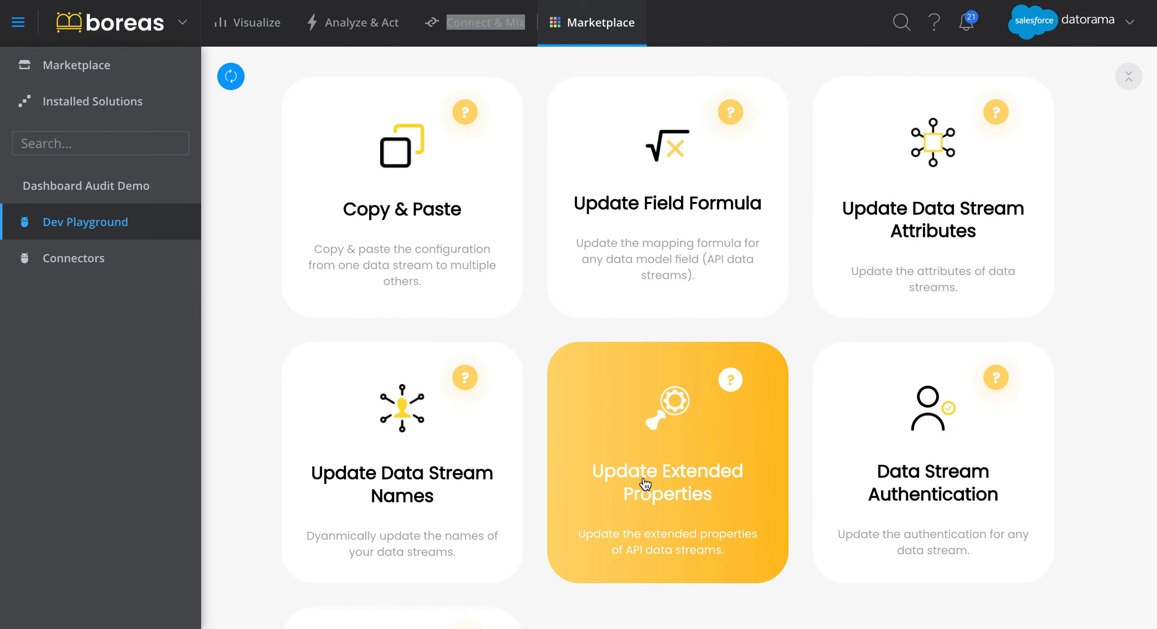
{"action": "scroll", "coordinate": [646, 486], "scroll_direction": "down", "scroll_amount": 2}
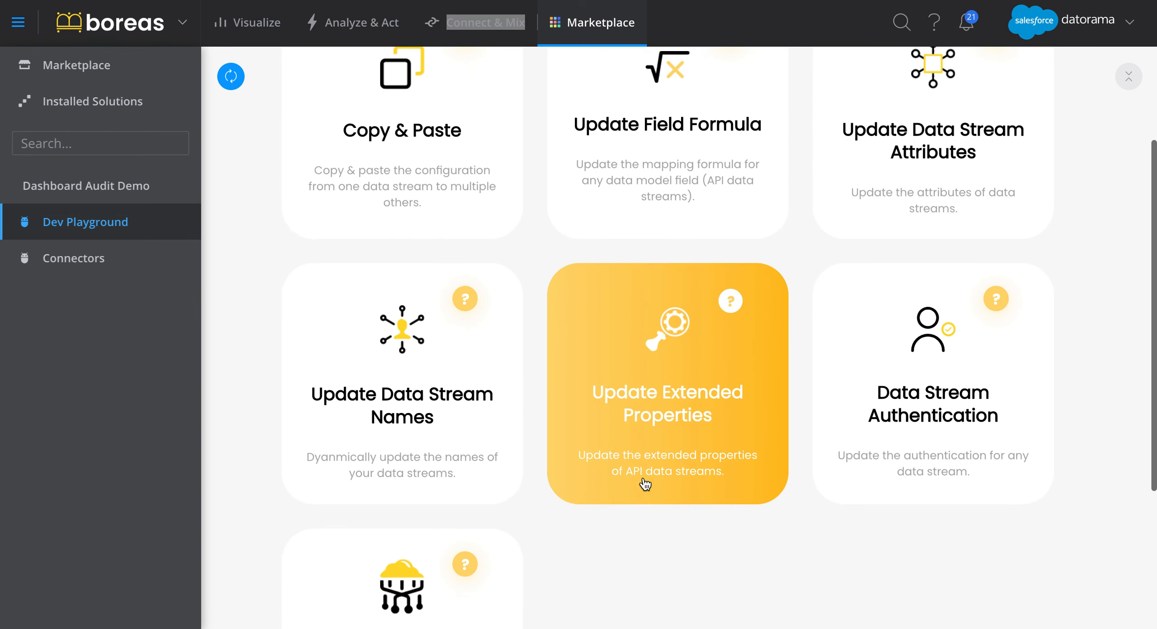
{"action": "left_click", "coordinate": [587, 357]}
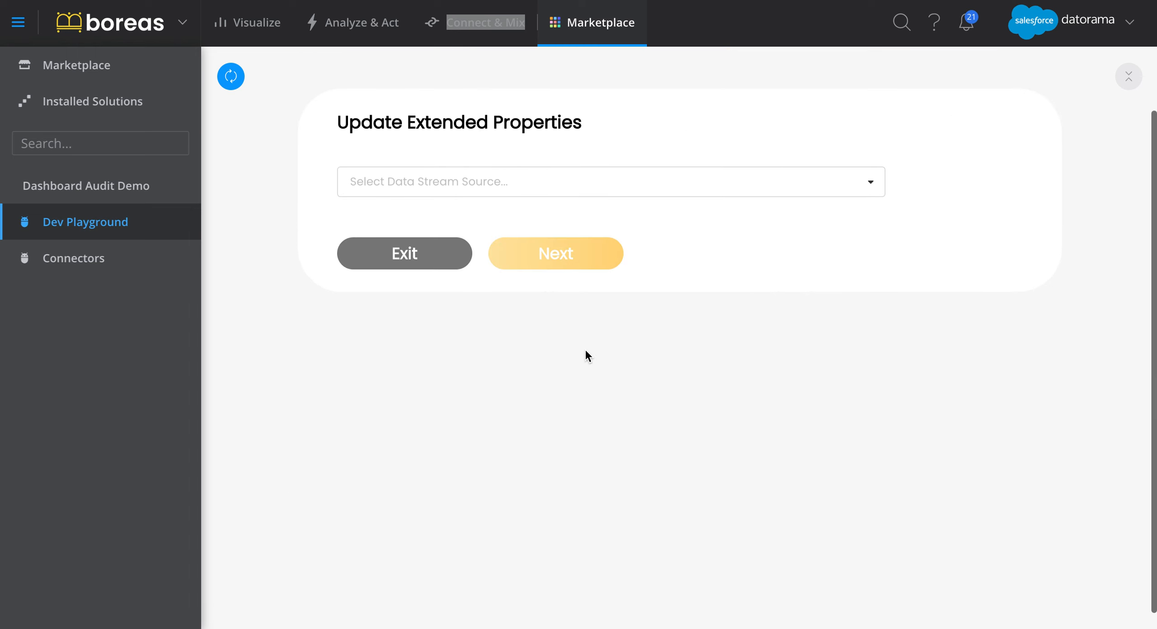
{"action": "left_click", "coordinate": [598, 249]}
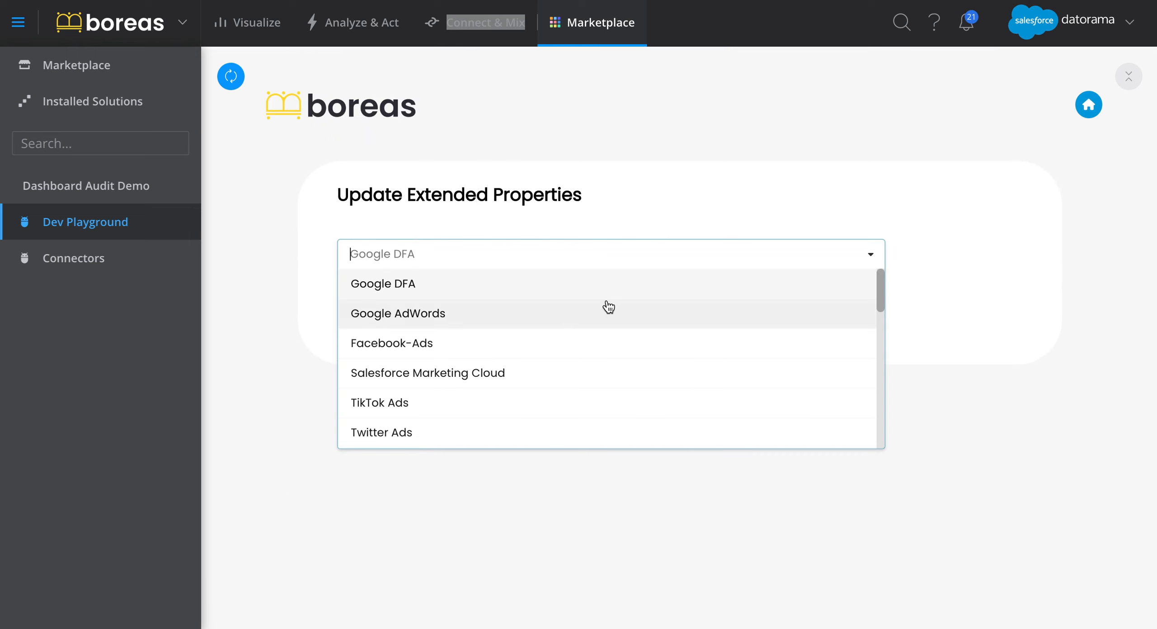
{"action": "scroll", "coordinate": [601, 357], "scroll_direction": "down", "scroll_amount": 5}
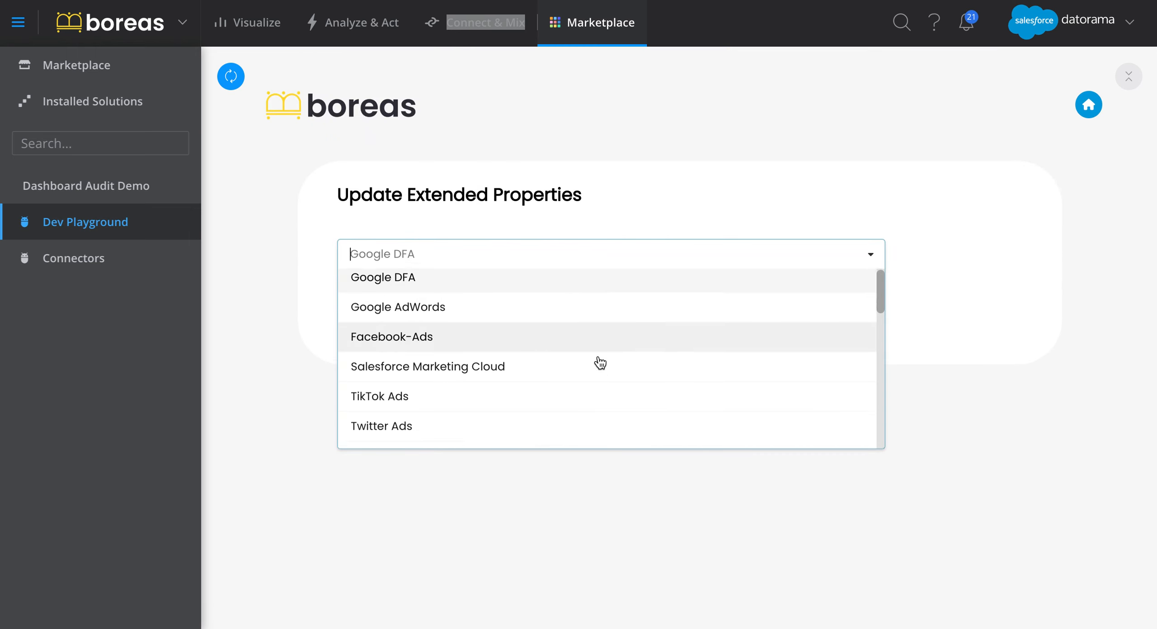
{"action": "scroll", "coordinate": [600, 363], "scroll_direction": "down", "scroll_amount": 5}
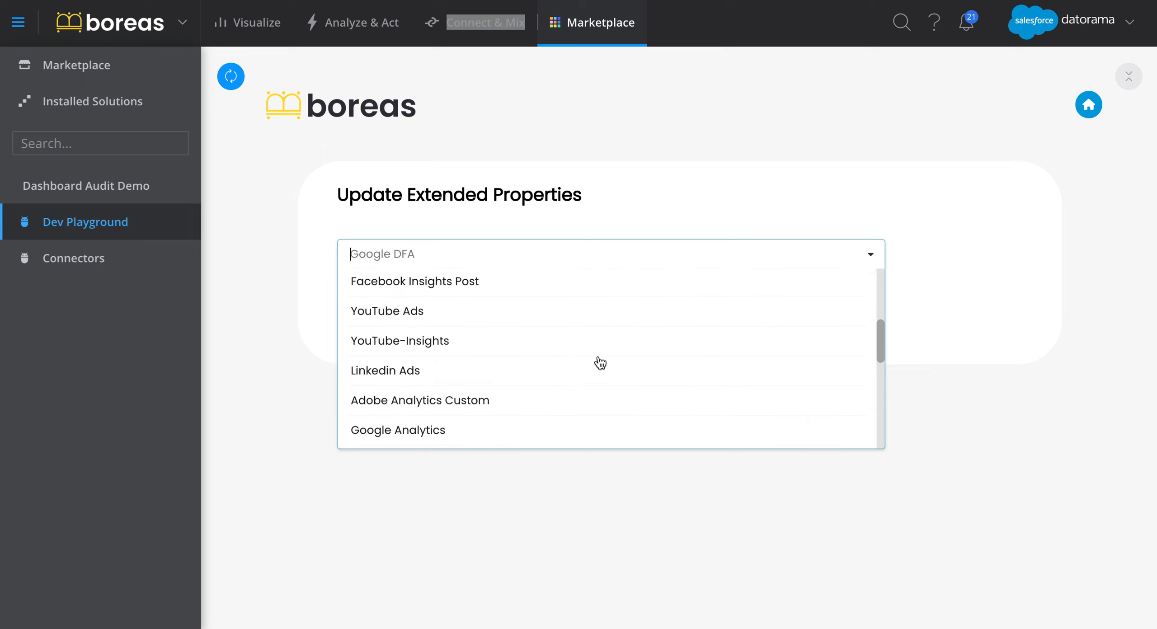
{"action": "scroll", "coordinate": [600, 363], "scroll_direction": "up", "scroll_amount": 10}
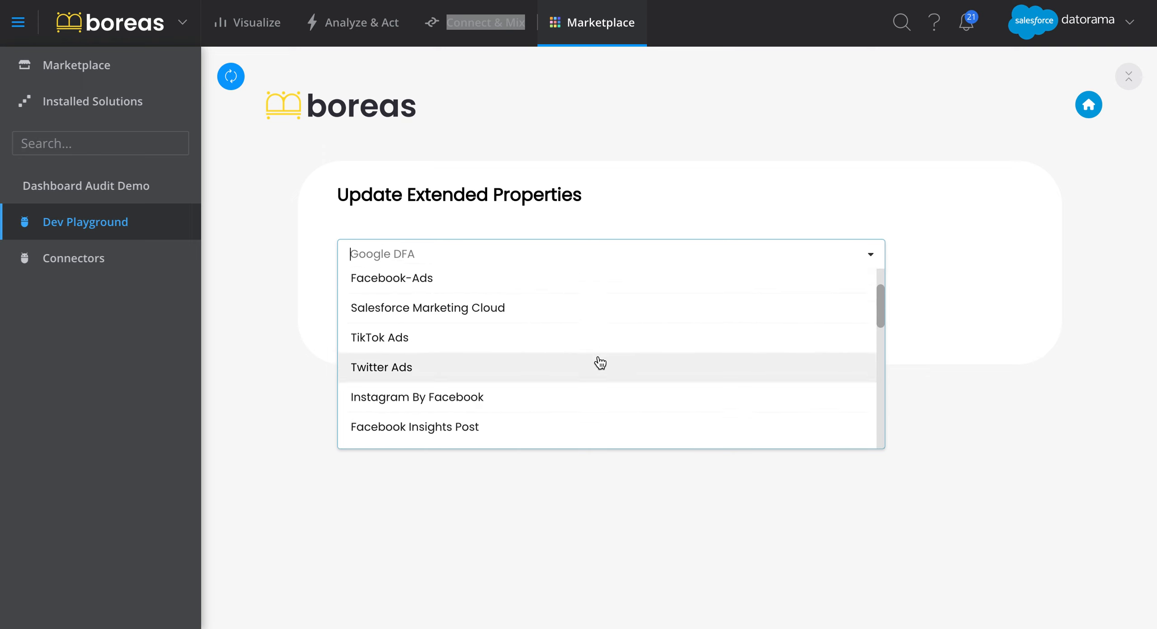
{"action": "left_click", "coordinate": [578, 346]}
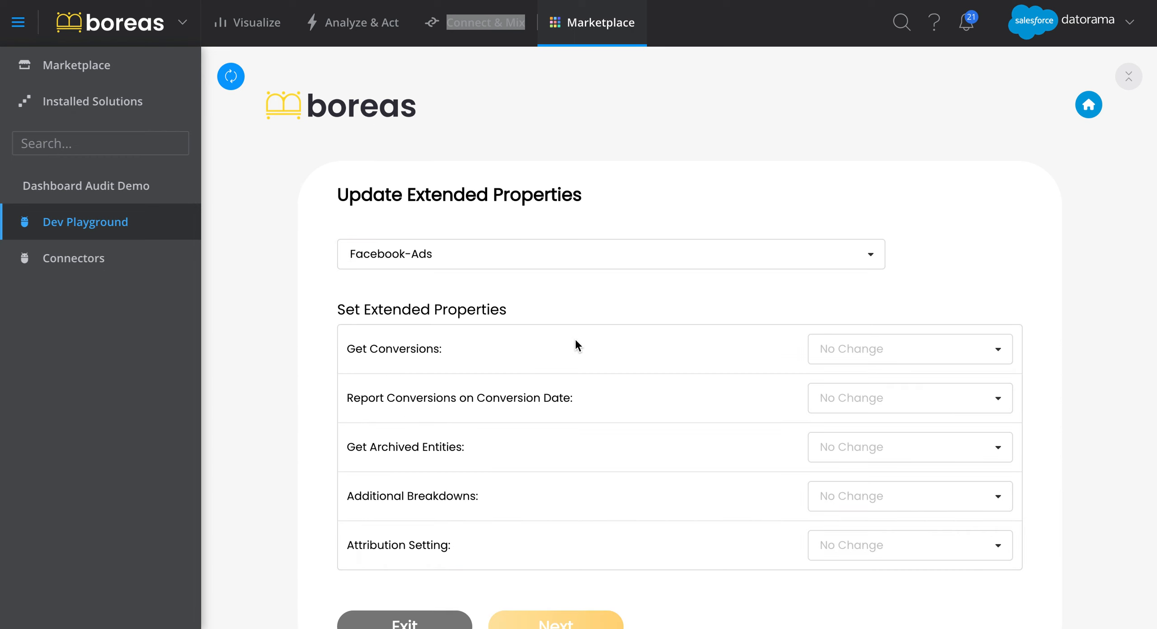
Set the Additional Breakdowns property to Placement and proceed to the selection of data streams.
{"action": "scroll", "coordinate": [1067, 284], "scroll_direction": "down", "scroll_amount": 3}
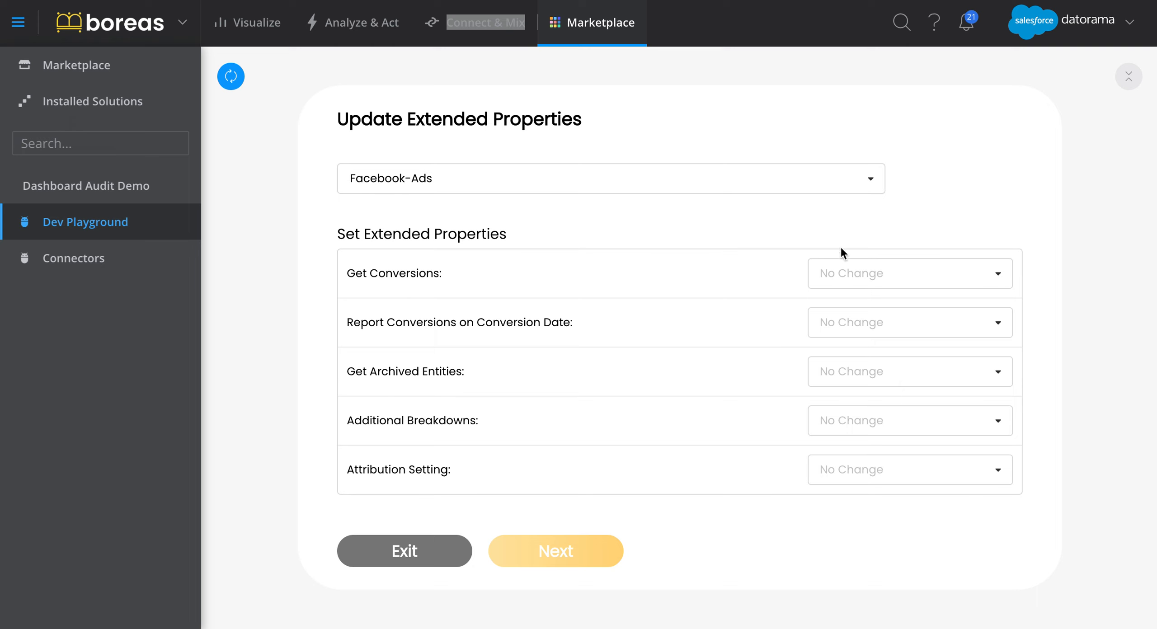
{"action": "left_click", "coordinate": [926, 432]}
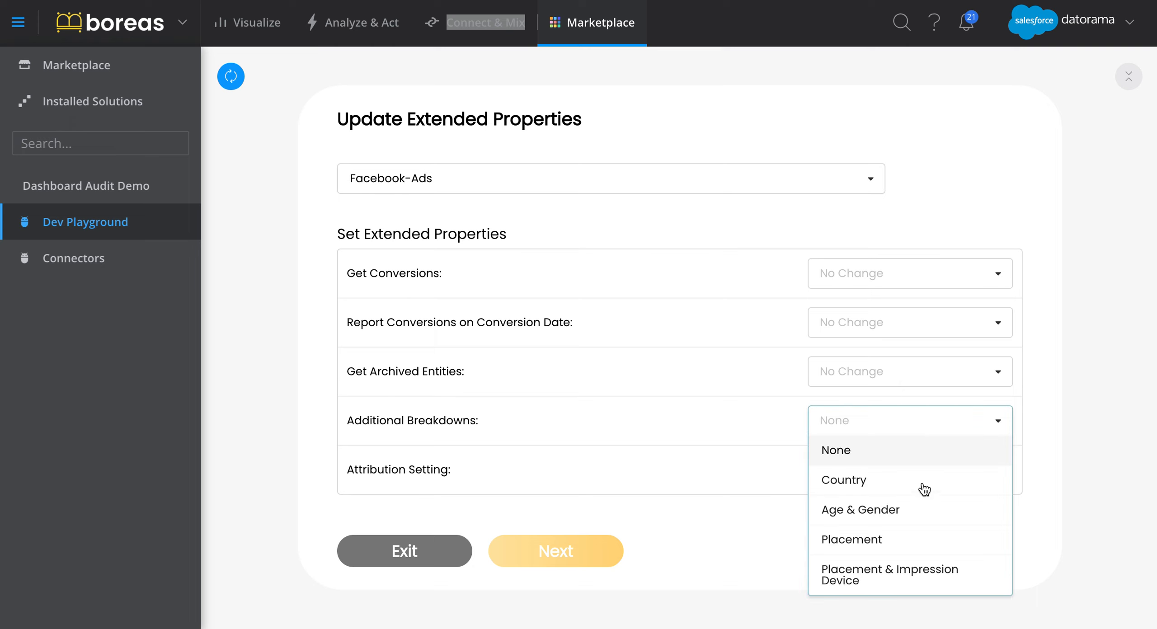
{"action": "left_click", "coordinate": [915, 542]}
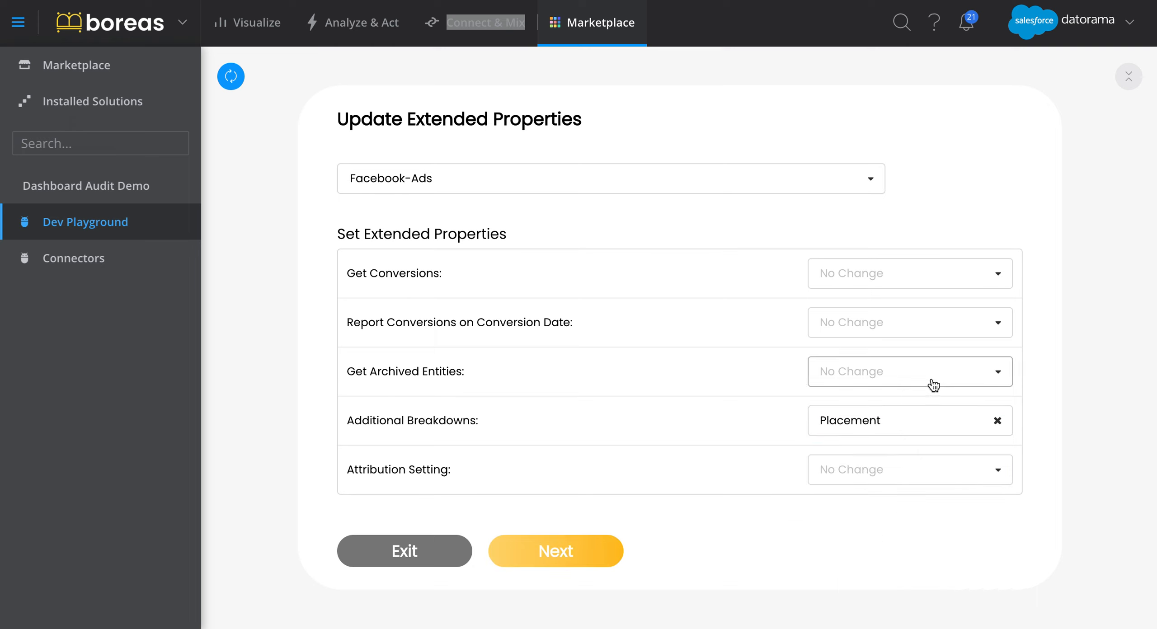
{"action": "left_click", "coordinate": [597, 557]}
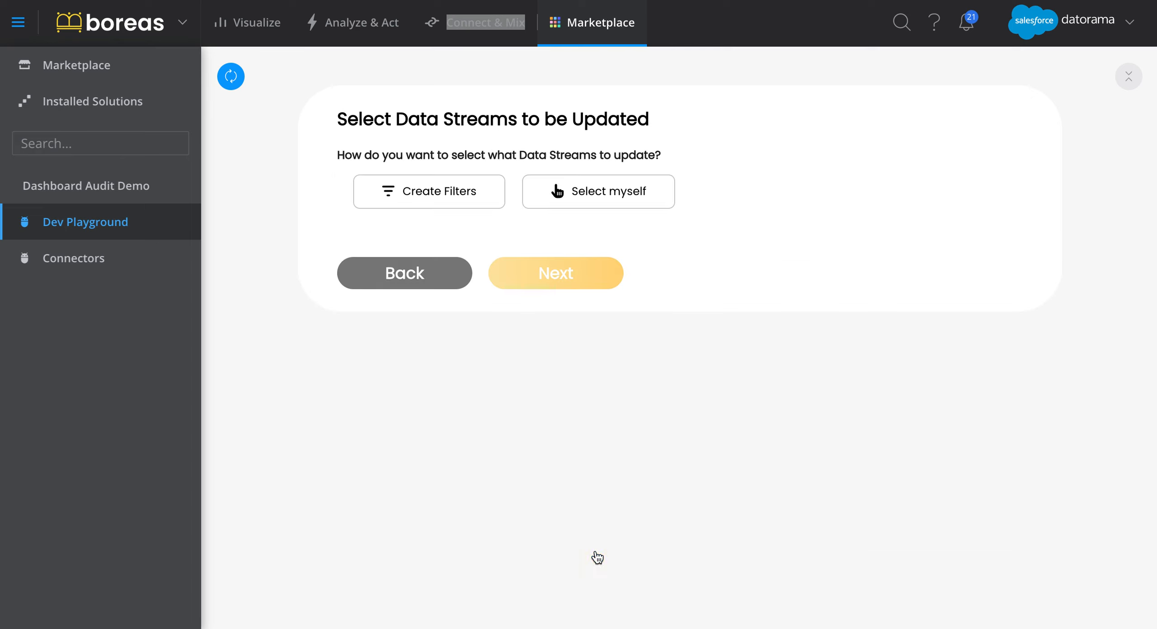
Create a filter with Data Source Name as a list of Facebook-Ads, save it and continue to the update review.
{"action": "left_click", "coordinate": [454, 193]}
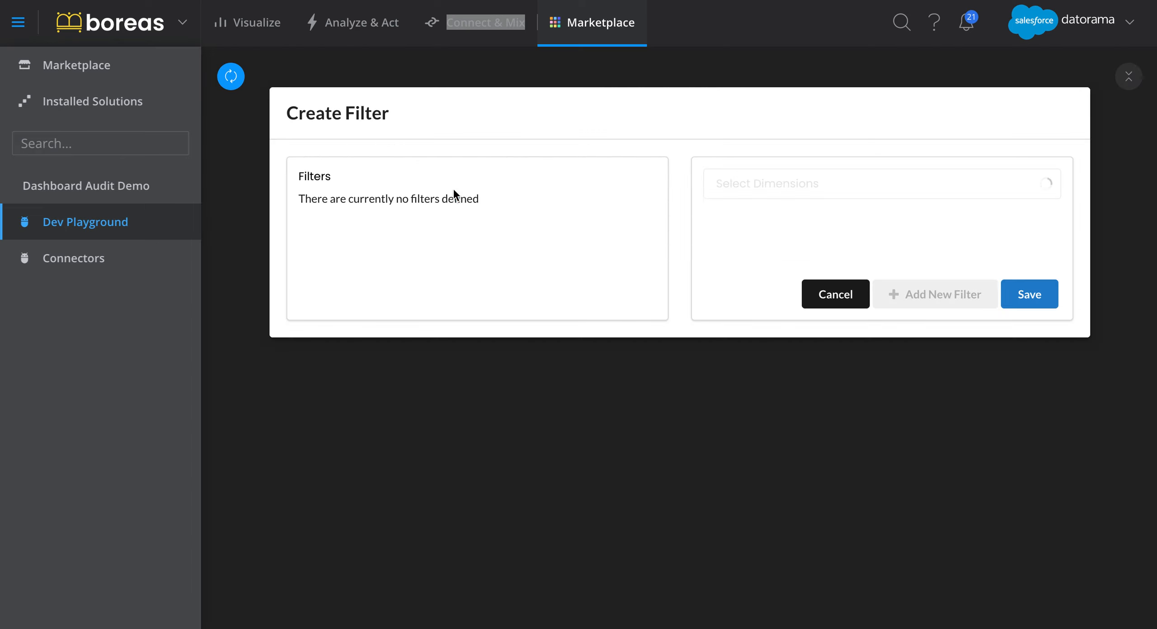
{"action": "left_click", "coordinate": [829, 183]}
{"action": "left_click", "coordinate": [827, 310]}
{"action": "left_click", "coordinate": [841, 262]}
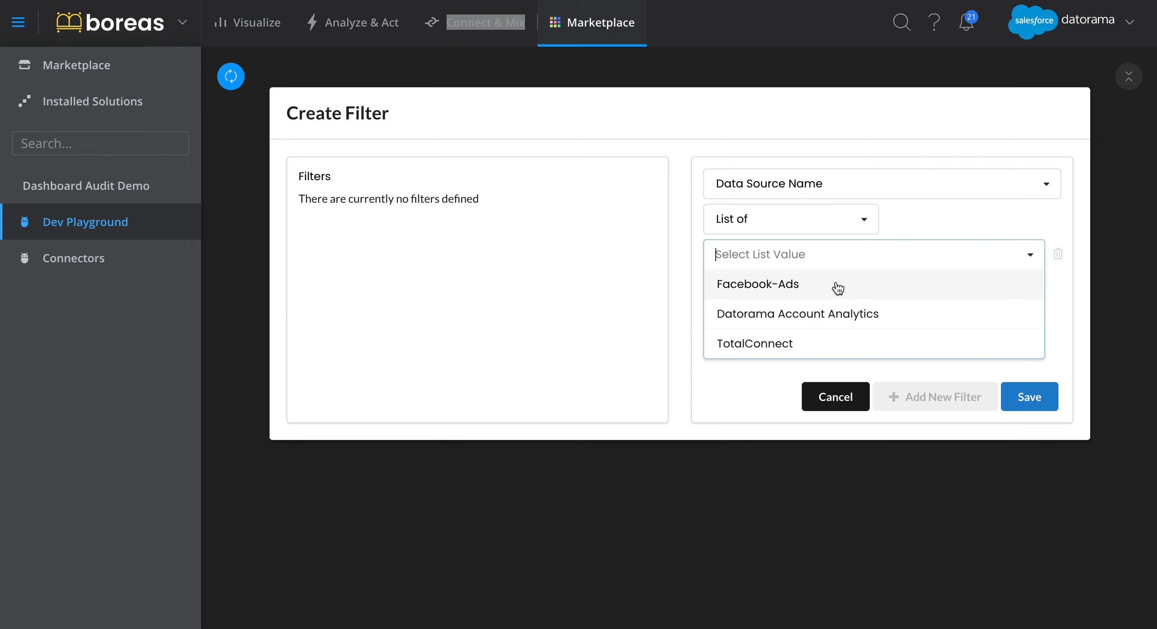
{"action": "left_click", "coordinate": [834, 287]}
{"action": "left_click", "coordinate": [1030, 396]}
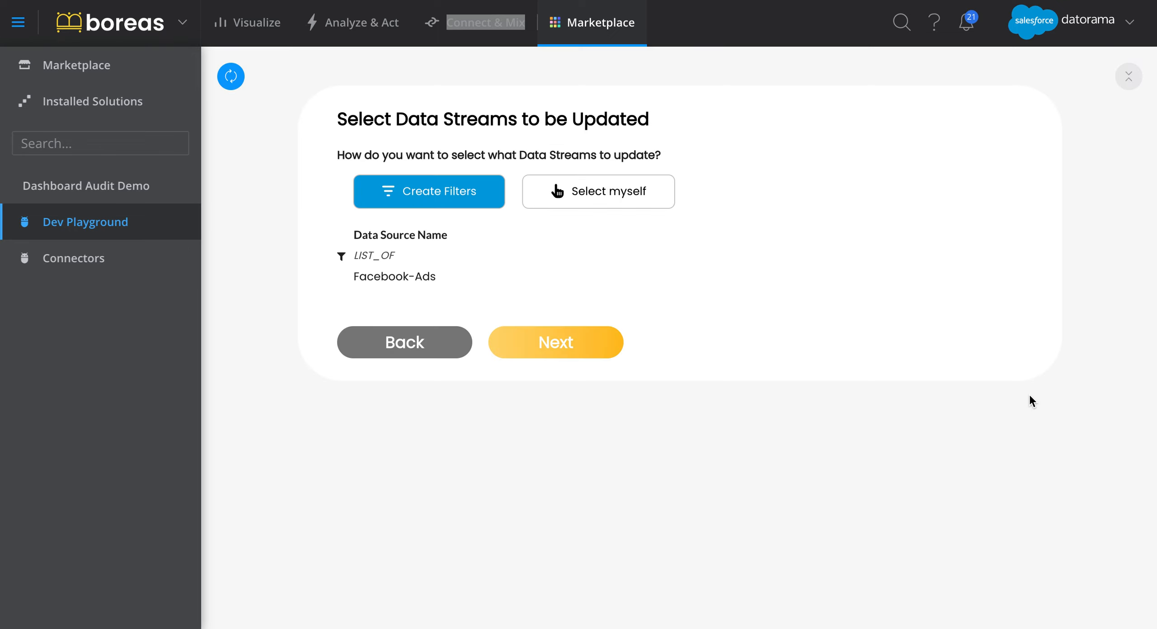
{"action": "scroll", "coordinate": [724, 370], "scroll_direction": "up", "scroll_amount": 2}
{"action": "left_click", "coordinate": [608, 414]}
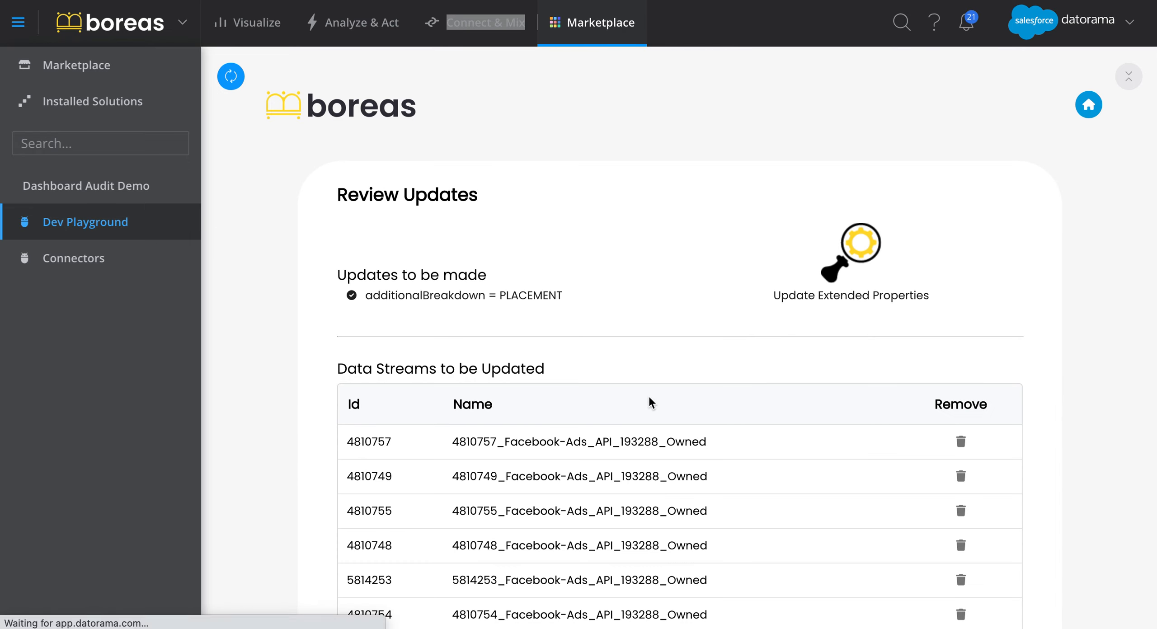
Apply the Placement breakdown update to all the listed Facebook-Ads data streams.
{"action": "scroll", "coordinate": [857, 333], "scroll_direction": "down", "scroll_amount": 10}
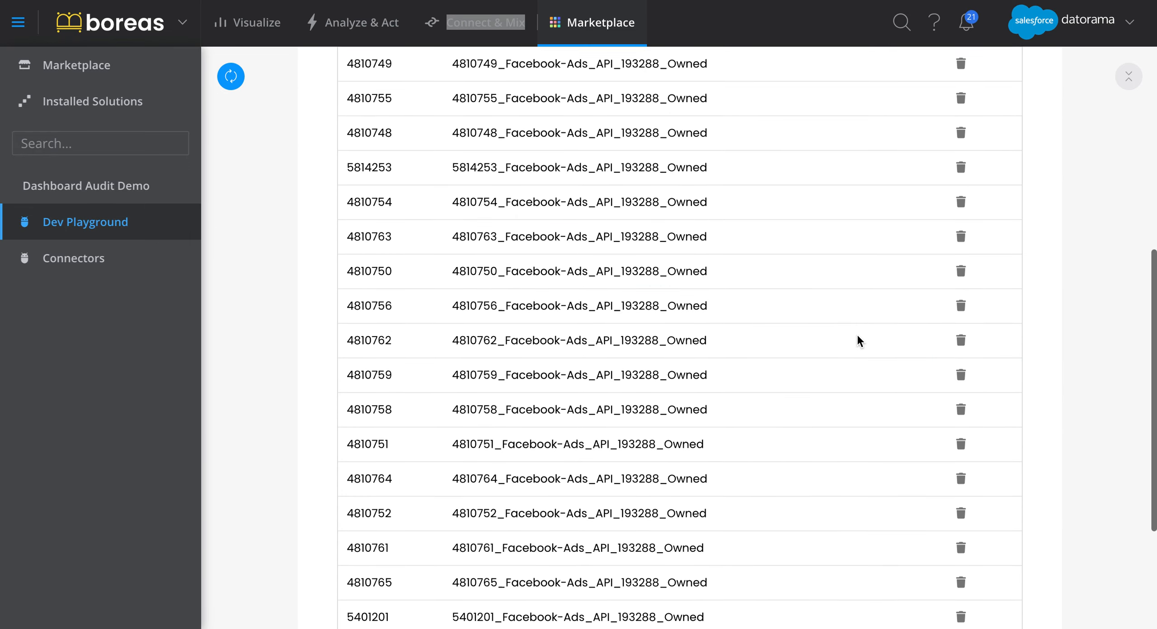
{"action": "left_click", "coordinate": [589, 603]}
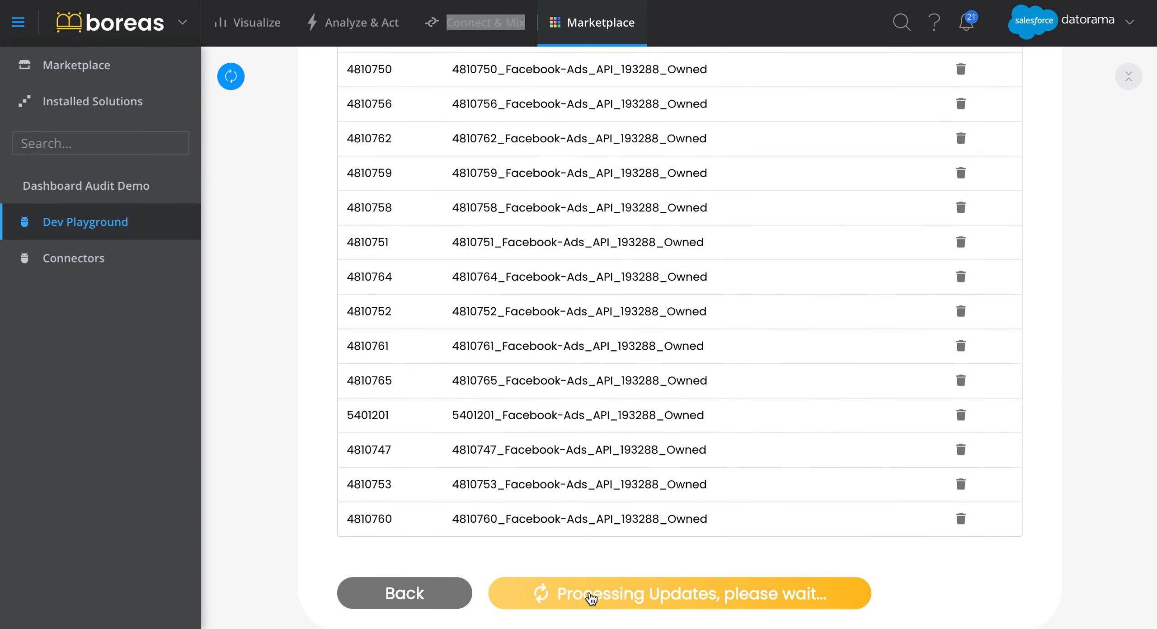
{"action": "scroll", "coordinate": [689, 296], "scroll_direction": "up", "scroll_amount": 10}
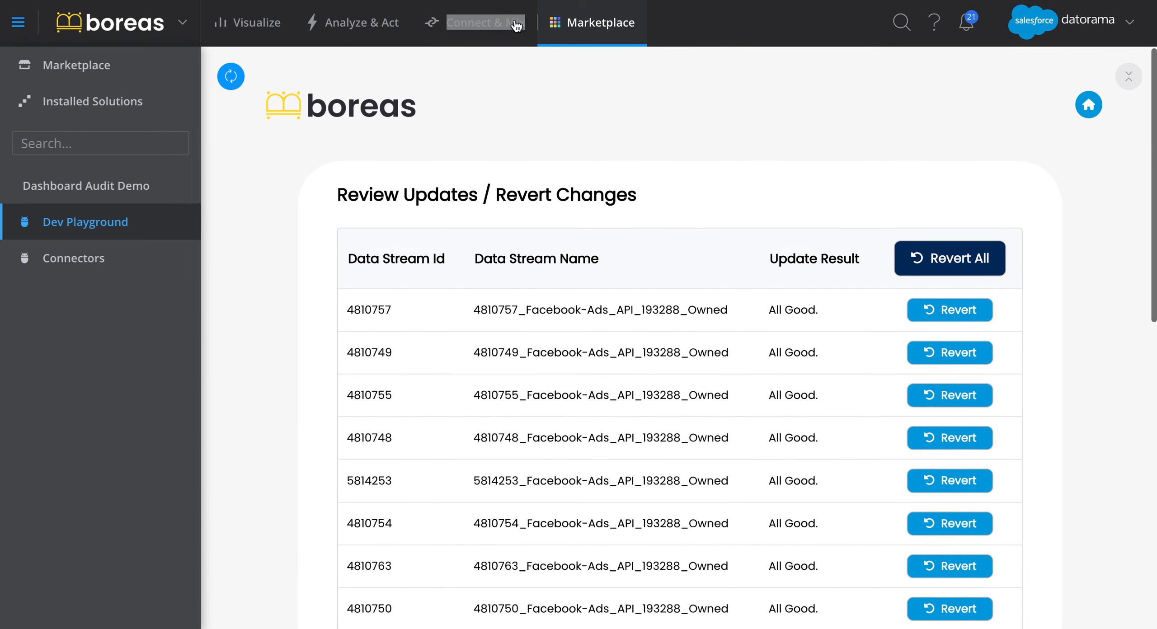
Open data stream 5814253 from the Connect & Mix data streams list for editing to check its extended properties.
{"action": "left_click", "coordinate": [486, 22]}
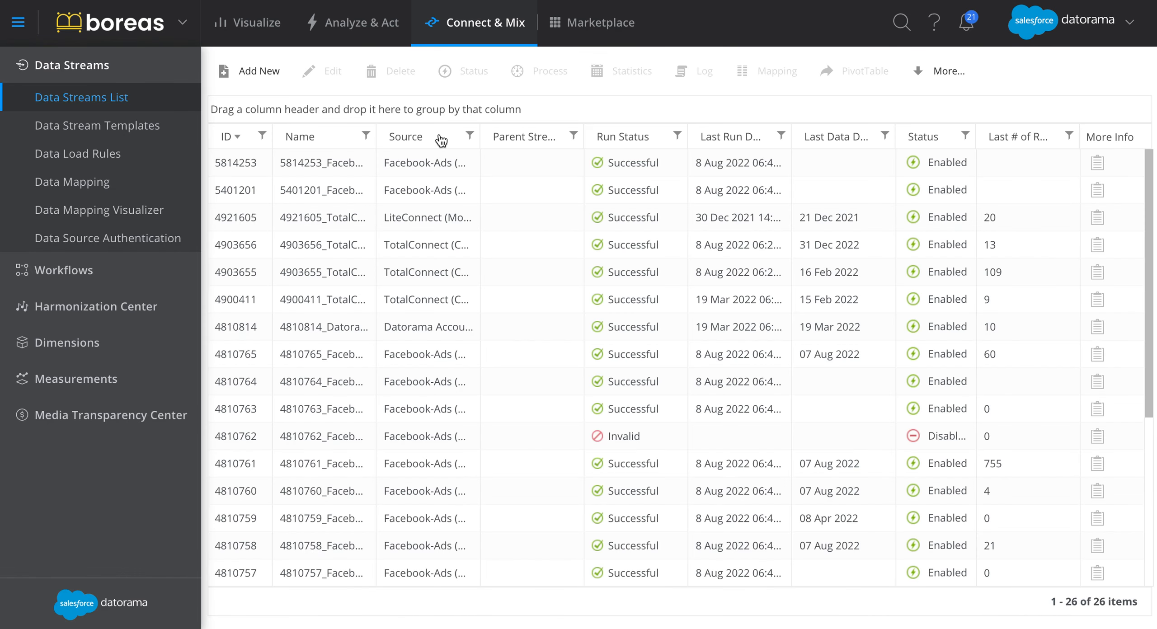
{"action": "left_click", "coordinate": [329, 164]}
{"action": "left_click", "coordinate": [324, 69]}
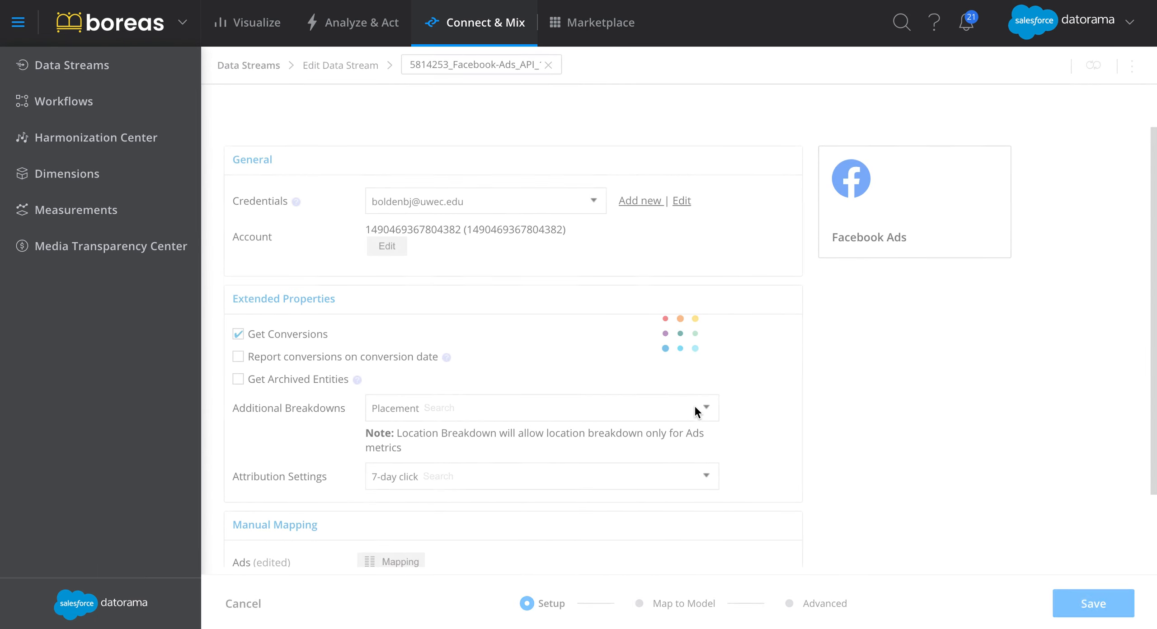
Search the data stream's external fields for "stra" in Map to Model, examine its mapped fields and leave without saving.
{"action": "left_click", "coordinate": [686, 605]}
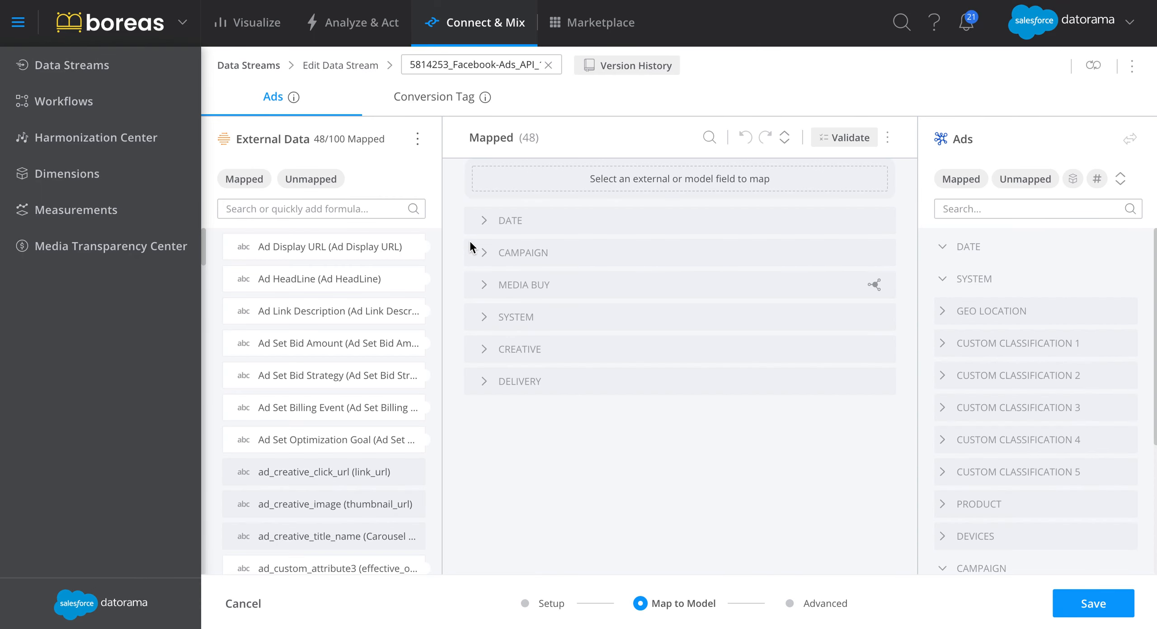
{"action": "left_click", "coordinate": [351, 212]}
{"action": "type", "text": "s"}
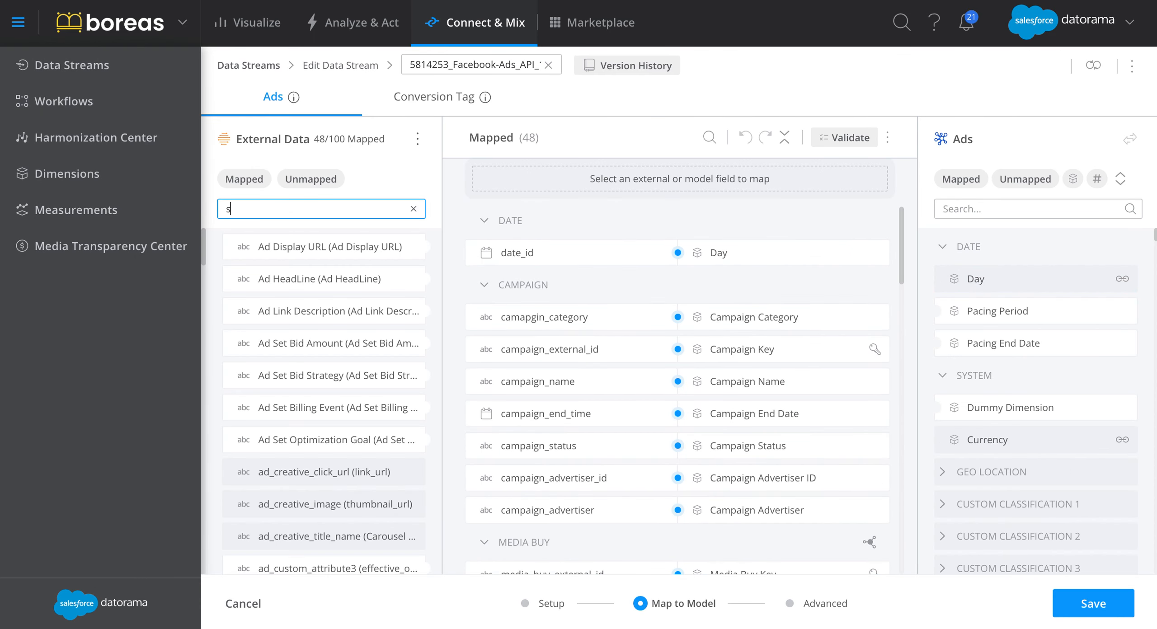
{"action": "type", "text": "tra"}
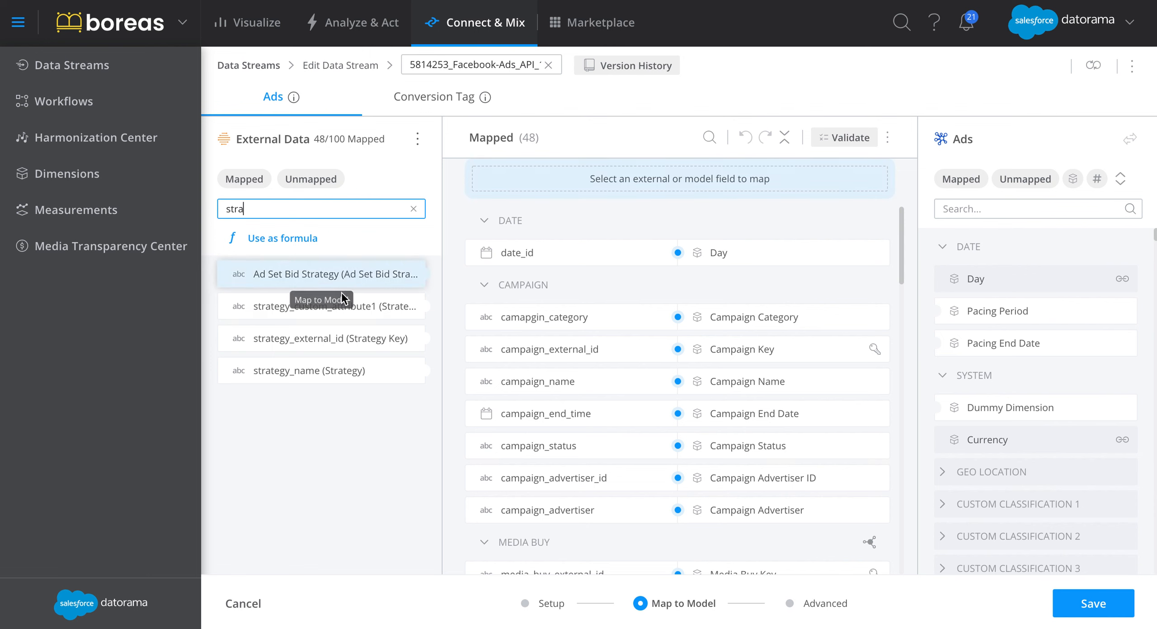
{"action": "scroll", "coordinate": [669, 394], "scroll_direction": "down", "scroll_amount": 12}
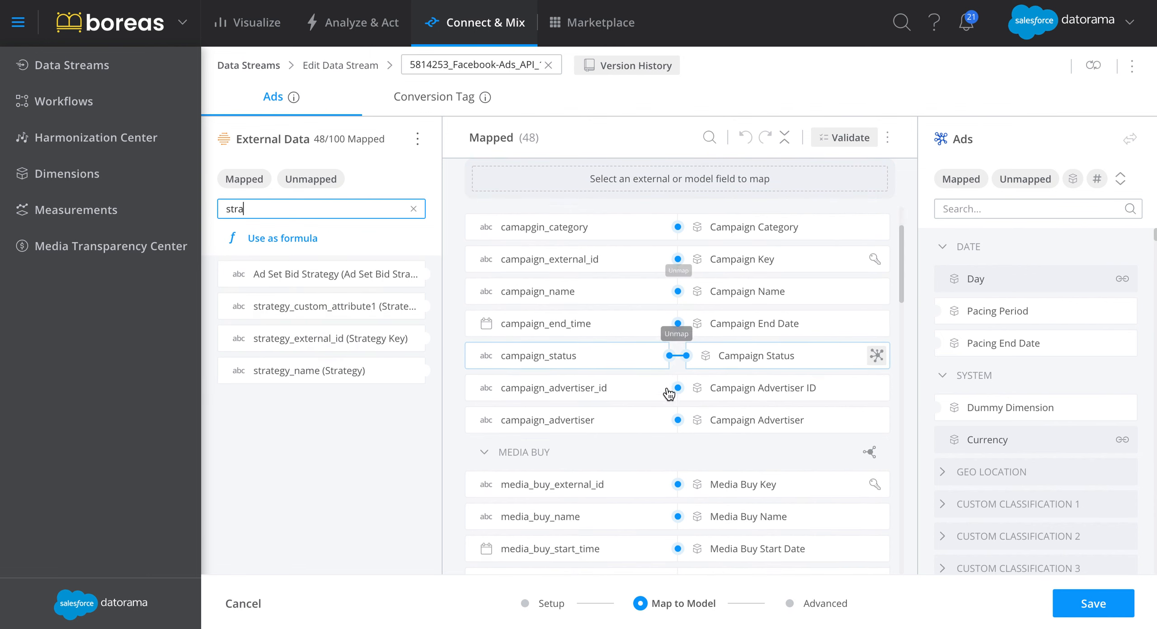
{"action": "scroll", "coordinate": [670, 395], "scroll_direction": "down", "scroll_amount": 12}
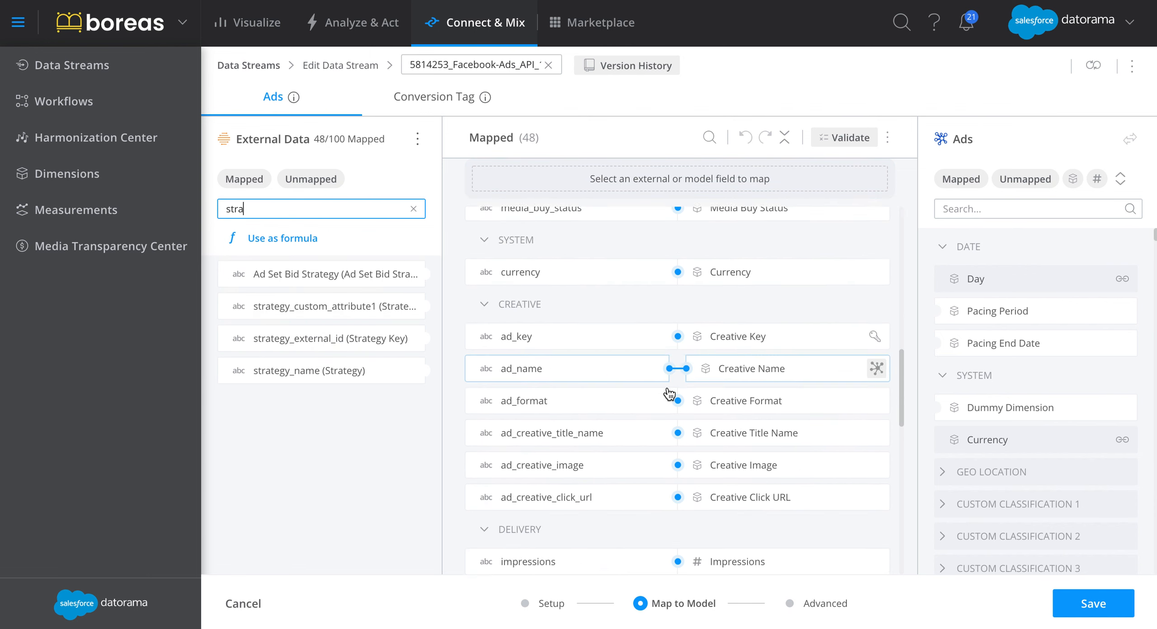
{"action": "scroll", "coordinate": [670, 394], "scroll_direction": "down", "scroll_amount": 3}
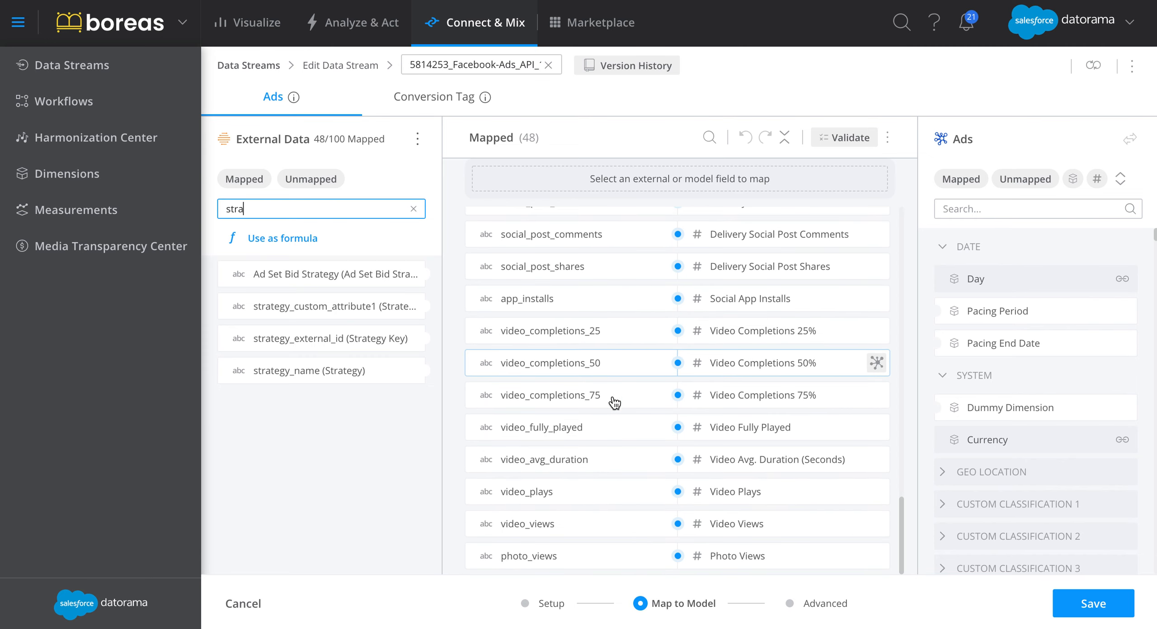
{"action": "left_click", "coordinate": [251, 608]}
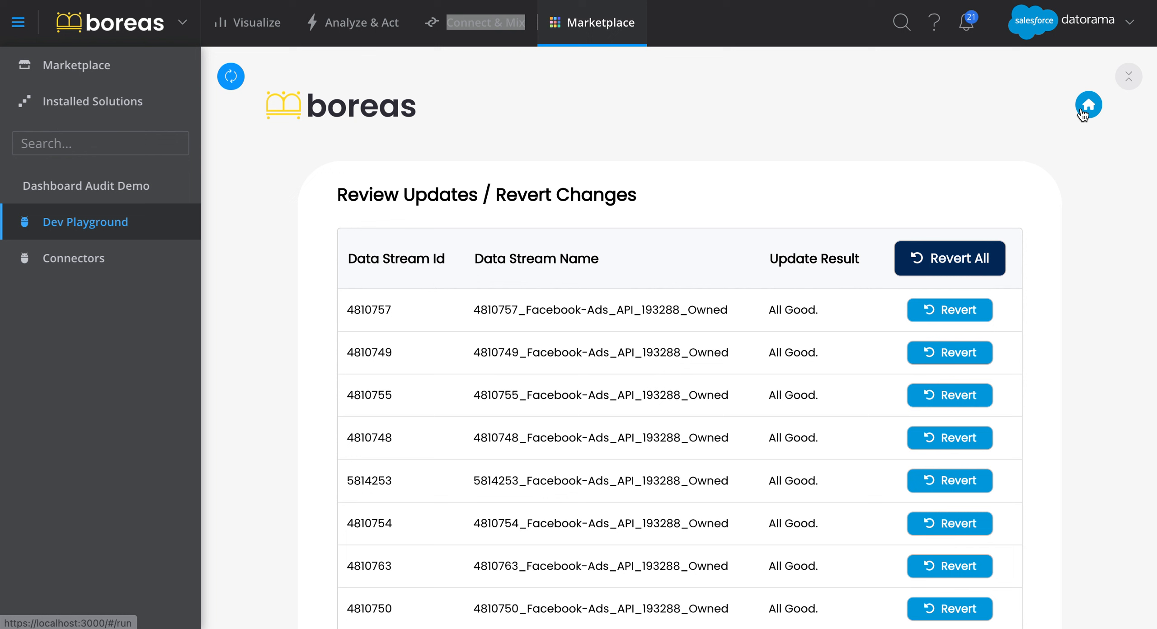
Start the Boreas Update Field Formula tool and select its API data streams with a Data Source Name filter listing Facebook-Ads.
{"action": "left_click", "coordinate": [1084, 109]}
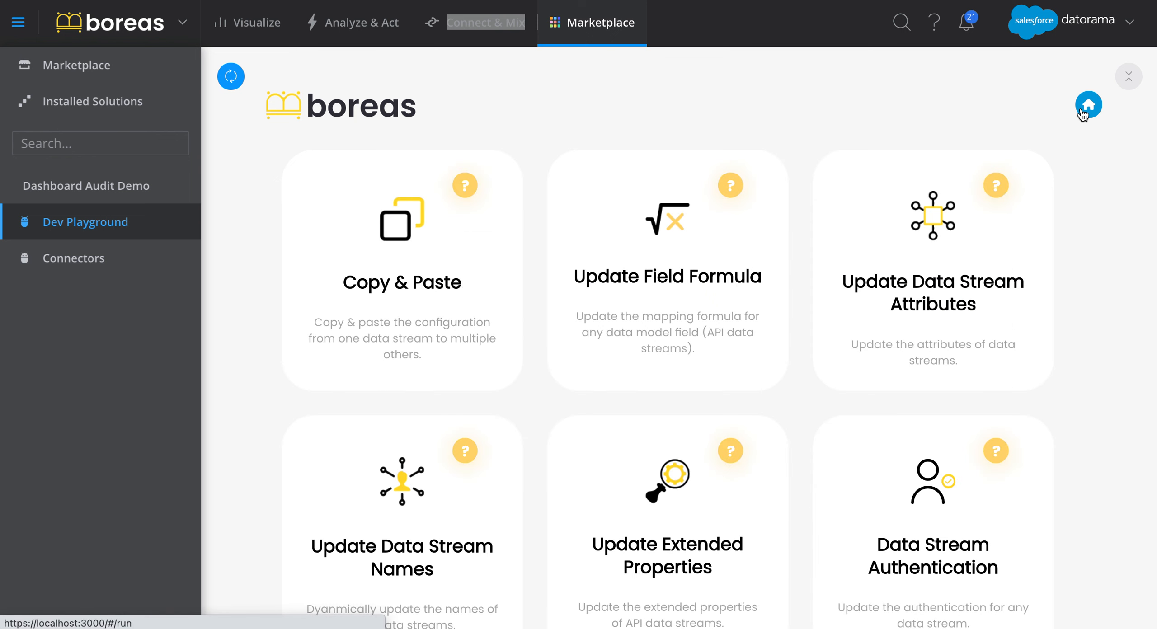
{"action": "left_click", "coordinate": [616, 299]}
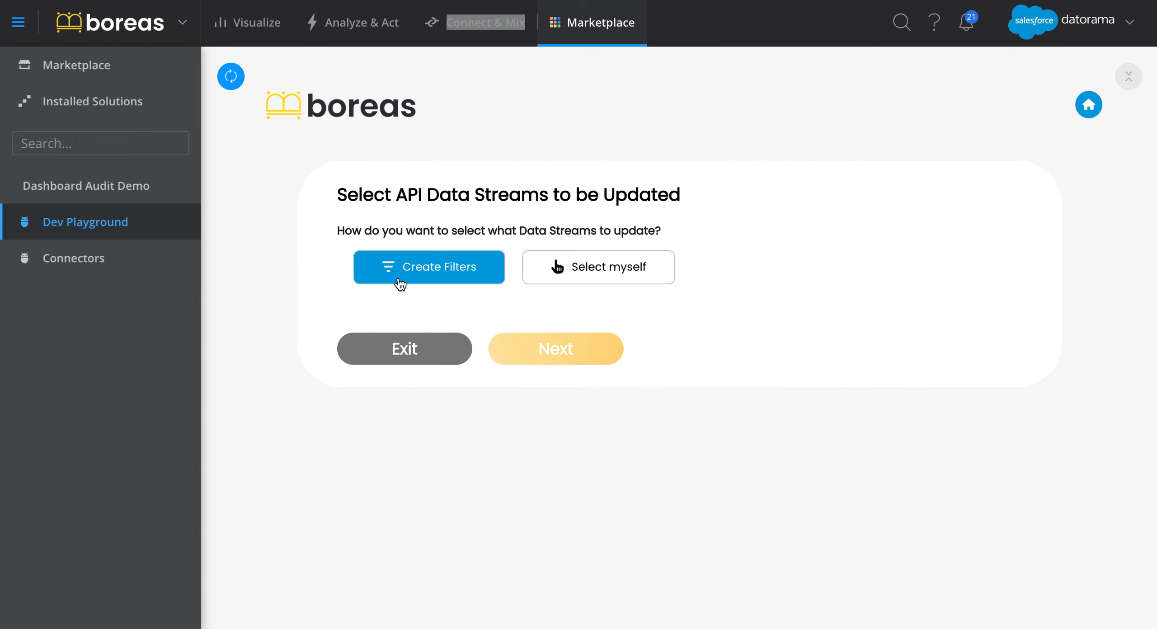
{"action": "left_click", "coordinate": [403, 272]}
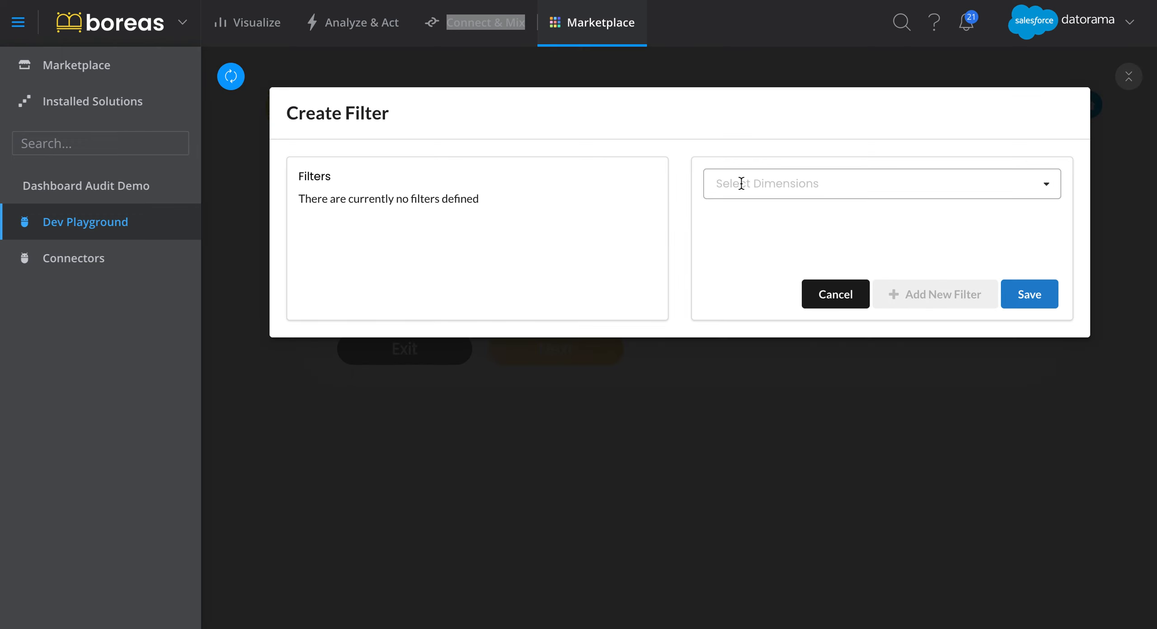
{"action": "left_click", "coordinate": [742, 183]}
{"action": "left_click", "coordinate": [767, 299]}
{"action": "left_click", "coordinate": [801, 262]}
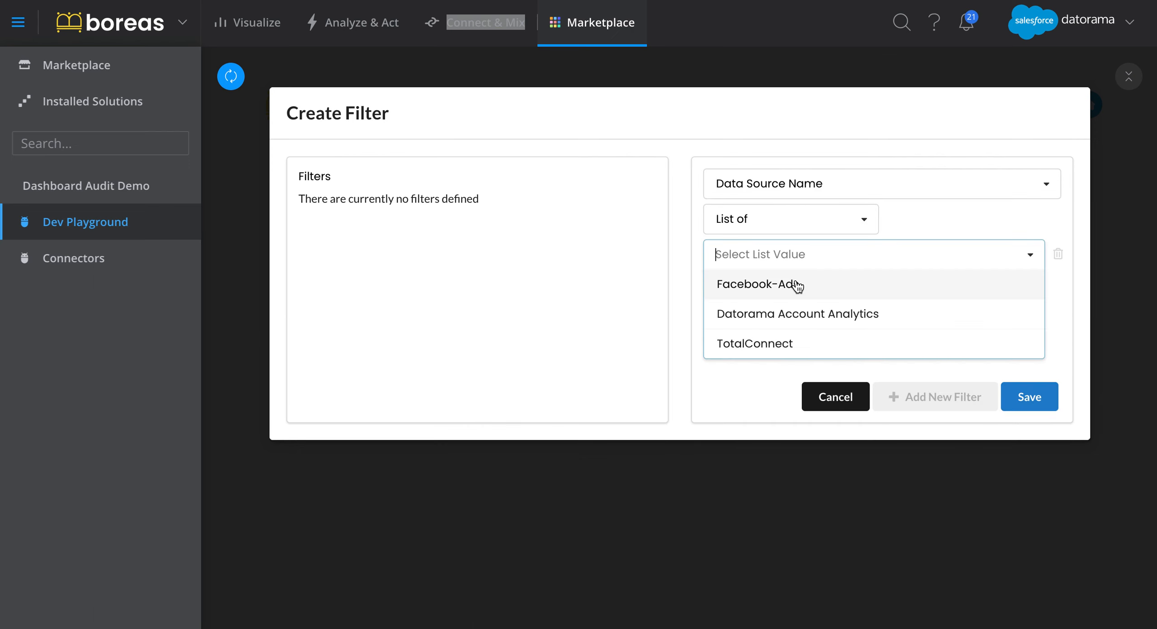
{"action": "left_click", "coordinate": [796, 286]}
{"action": "left_click", "coordinate": [1029, 397]}
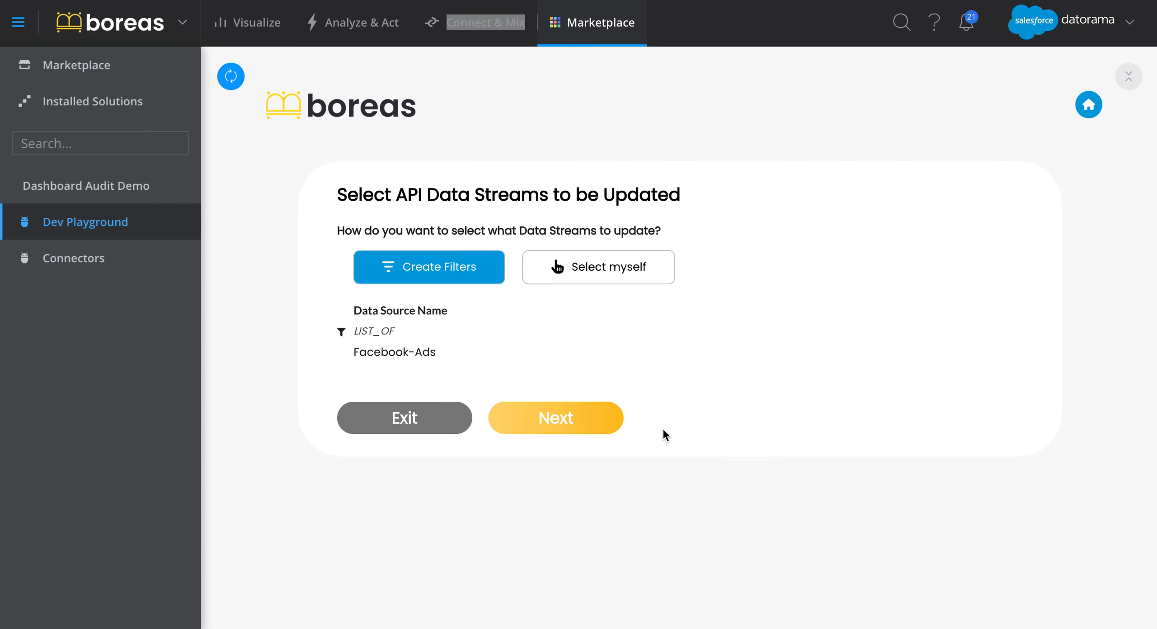
{"action": "left_click", "coordinate": [582, 425]}
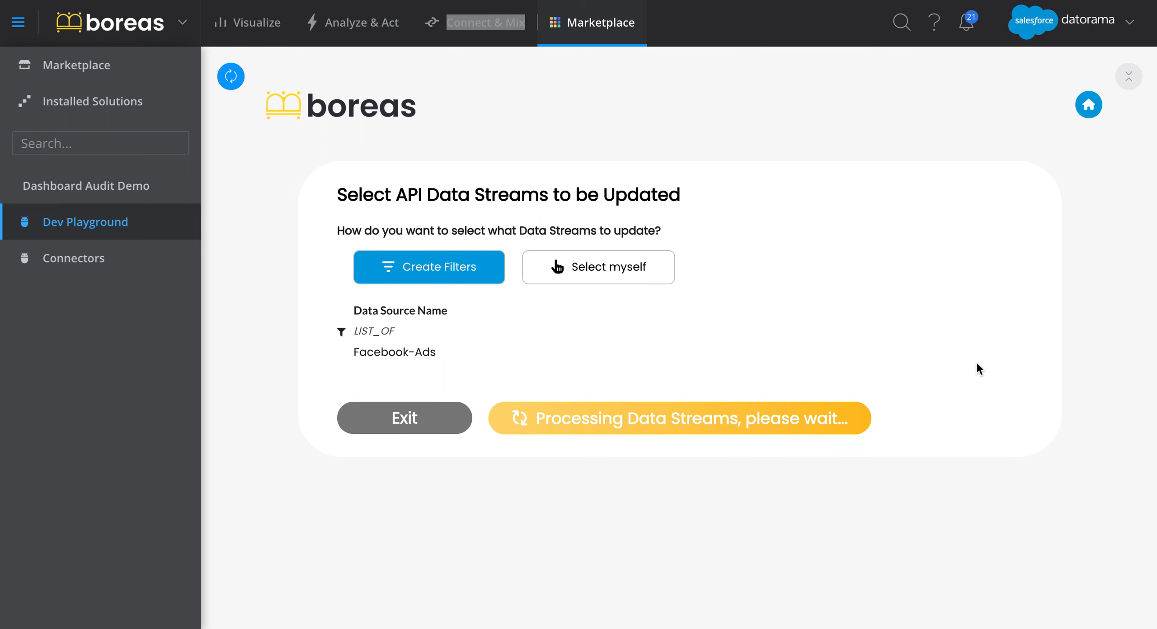
Assign the Ads and Conversion Tag entities to all listed data streams and continue to the field formula updates.
{"action": "left_click", "coordinate": [918, 360]}
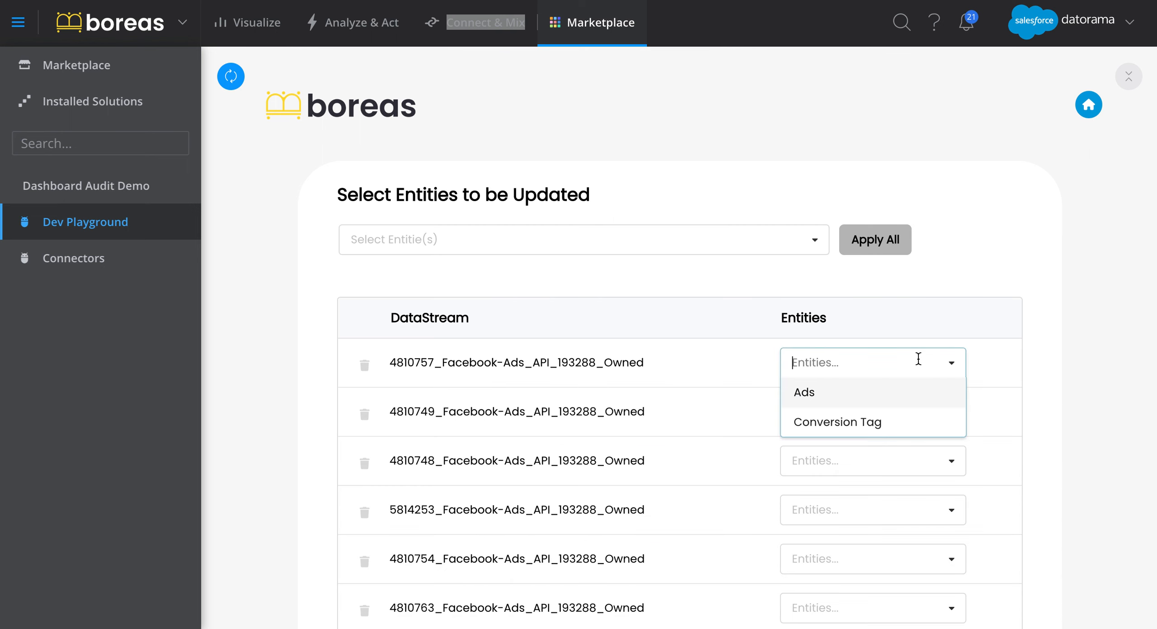
{"action": "left_click", "coordinate": [768, 250]}
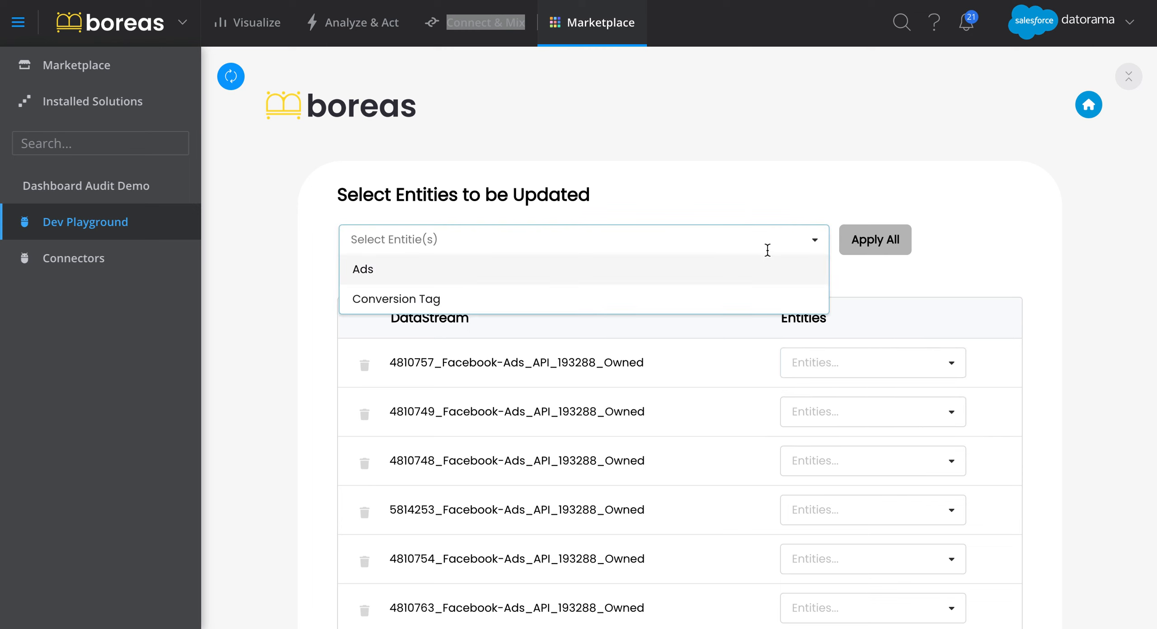
{"action": "left_click", "coordinate": [752, 272]}
{"action": "left_click", "coordinate": [752, 272]}
{"action": "left_click", "coordinate": [965, 264]}
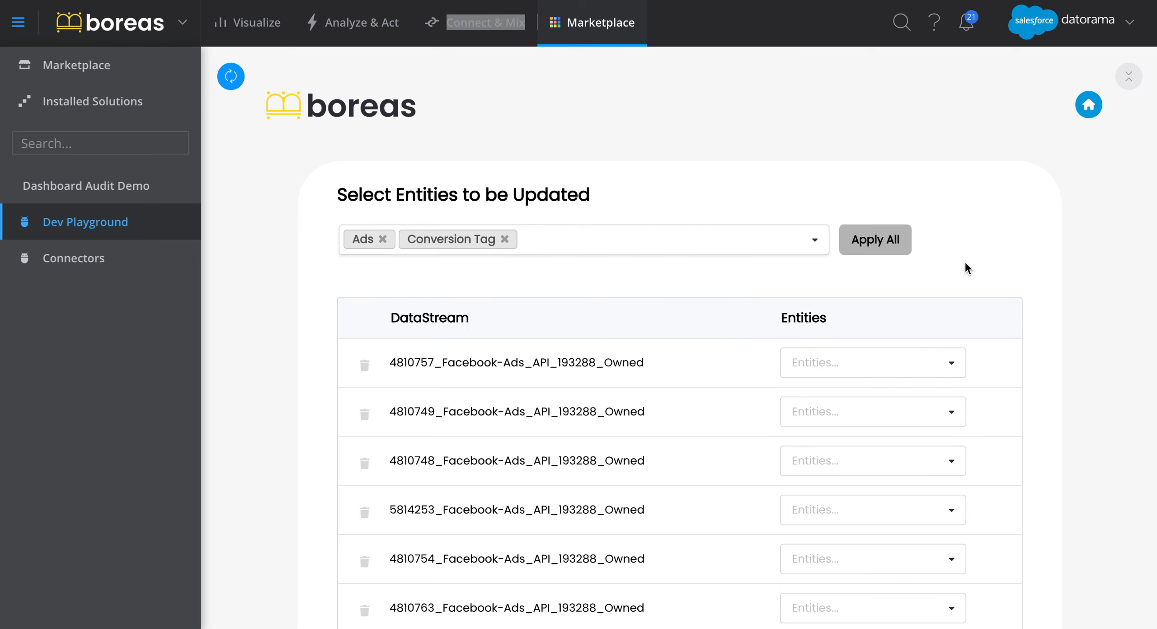
{"action": "left_click", "coordinate": [886, 248]}
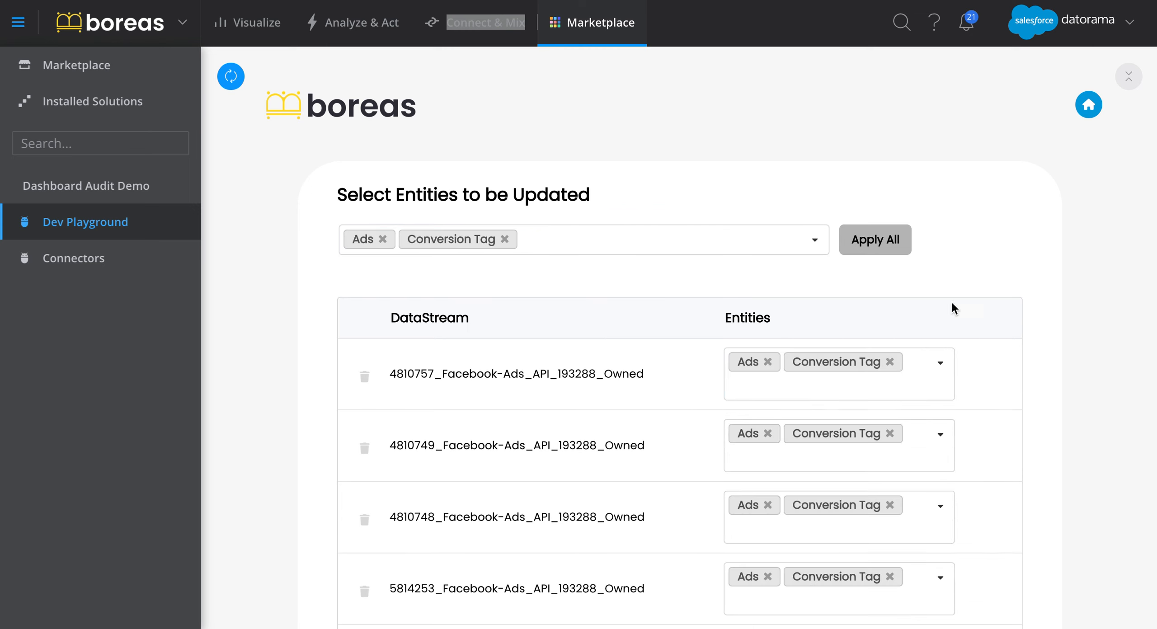
{"action": "scroll", "coordinate": [988, 350], "scroll_direction": "down", "scroll_amount": 20}
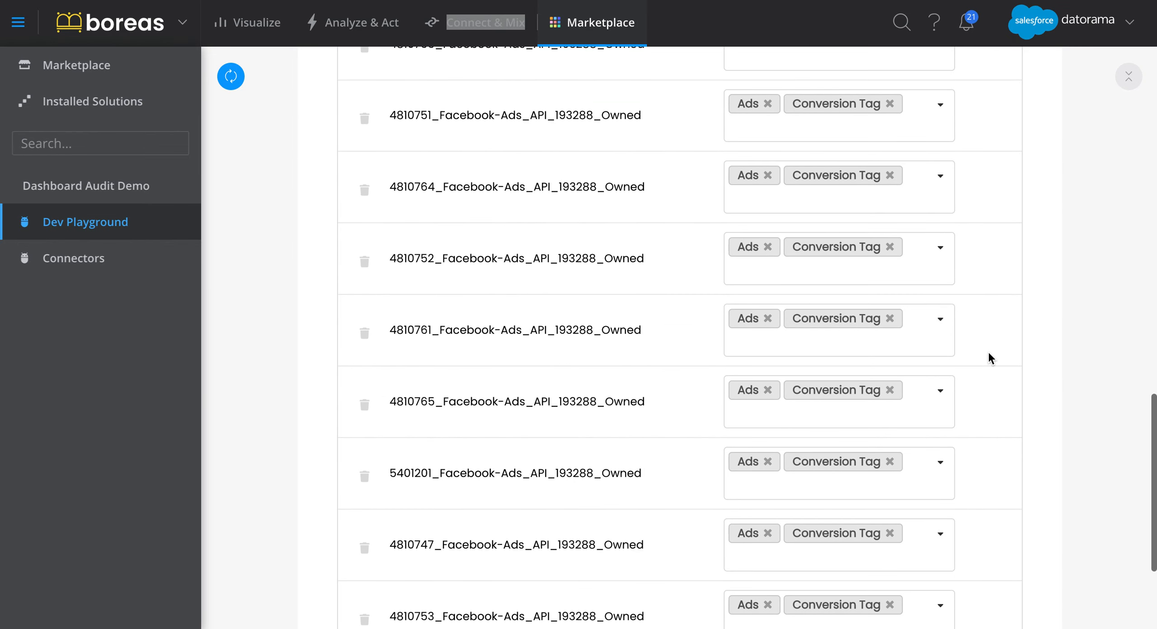
{"action": "scroll", "coordinate": [987, 350], "scroll_direction": "down", "scroll_amount": 4}
{"action": "left_click", "coordinate": [584, 599]}
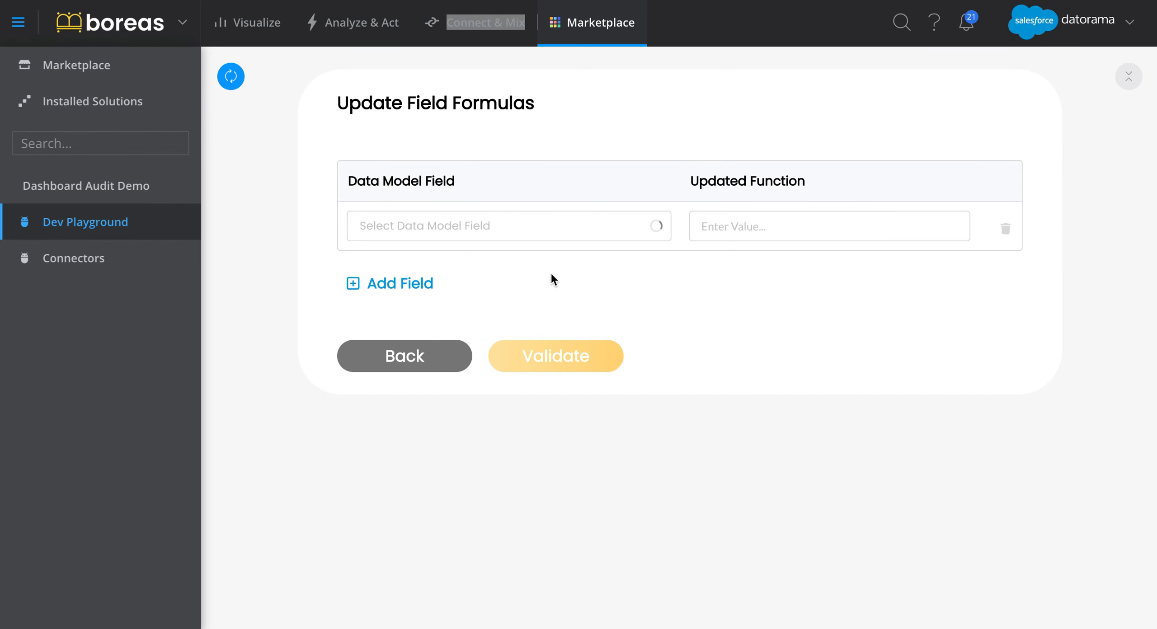
Set the Strategy Key (Strategy) field's updated function to csv['strategy_external_id'].
{"action": "left_click", "coordinate": [543, 229]}
{"action": "type", "text": "str"}
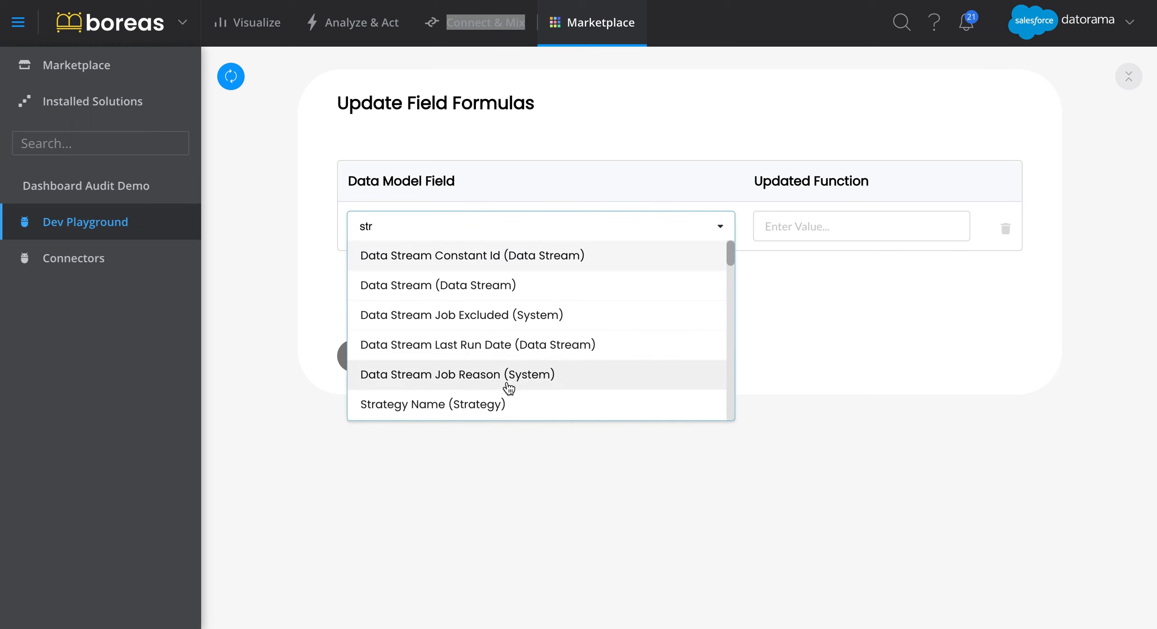
{"action": "type", "text": "a"}
{"action": "left_click", "coordinate": [504, 322]}
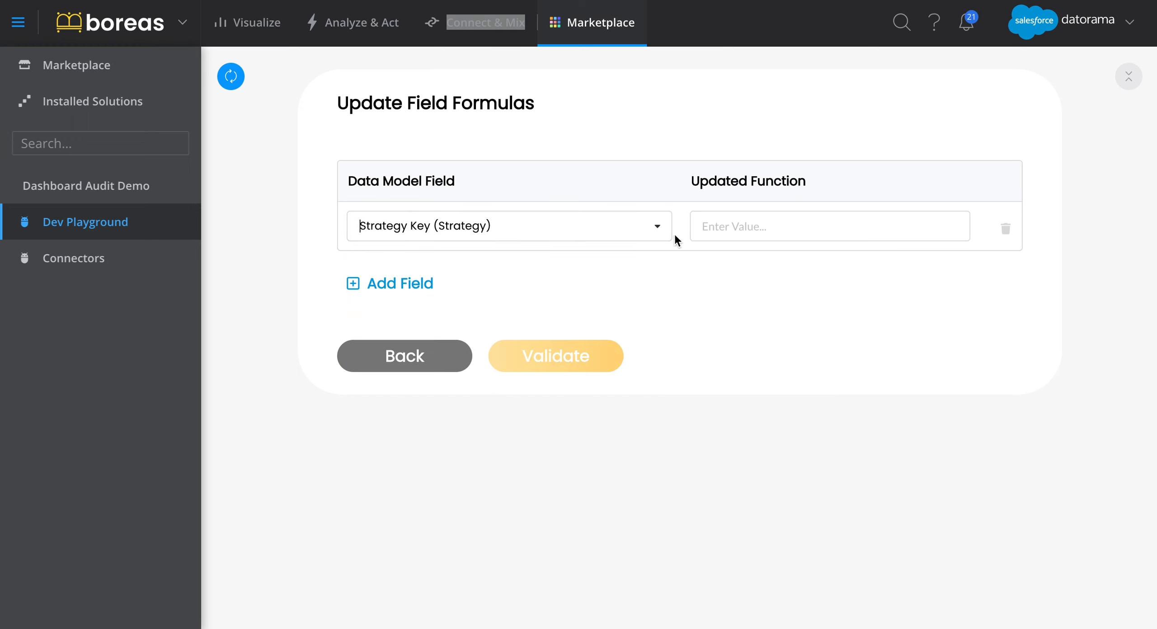
{"action": "left_click", "coordinate": [716, 228]}
{"action": "type", "text": "csv['strategy_ex"}
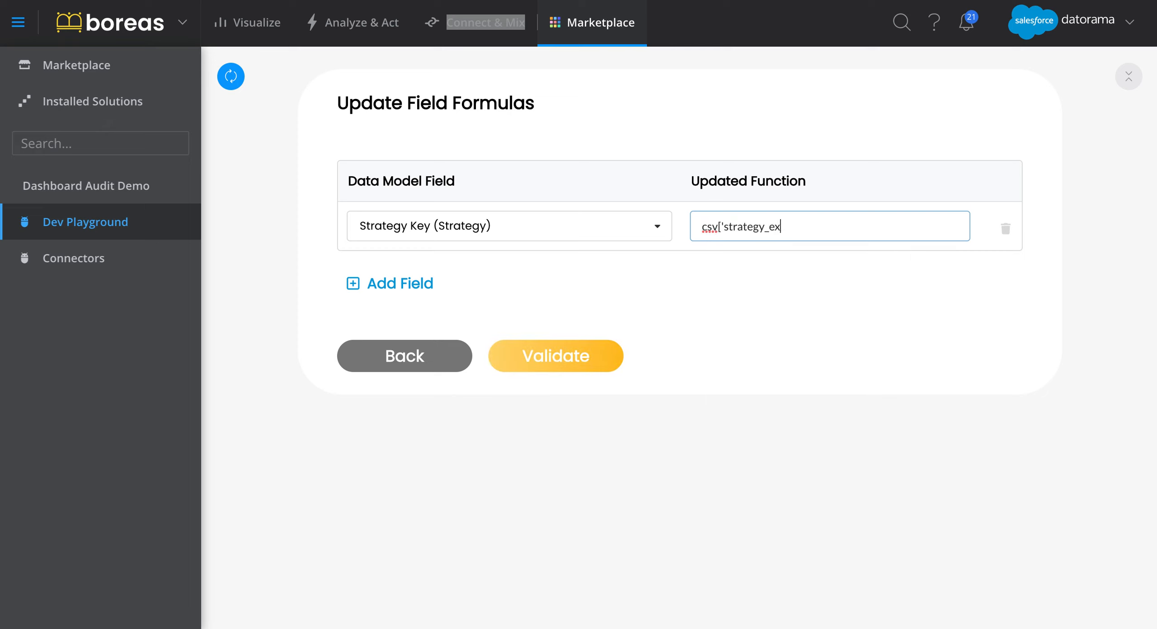
{"action": "type", "text": "ternal_id'"}
Add a second field, Strategy Name (Strategy), with the updated function csv['strategy_name'].
{"action": "left_click", "coordinate": [379, 284]}
{"action": "left_click", "coordinate": [396, 274]}
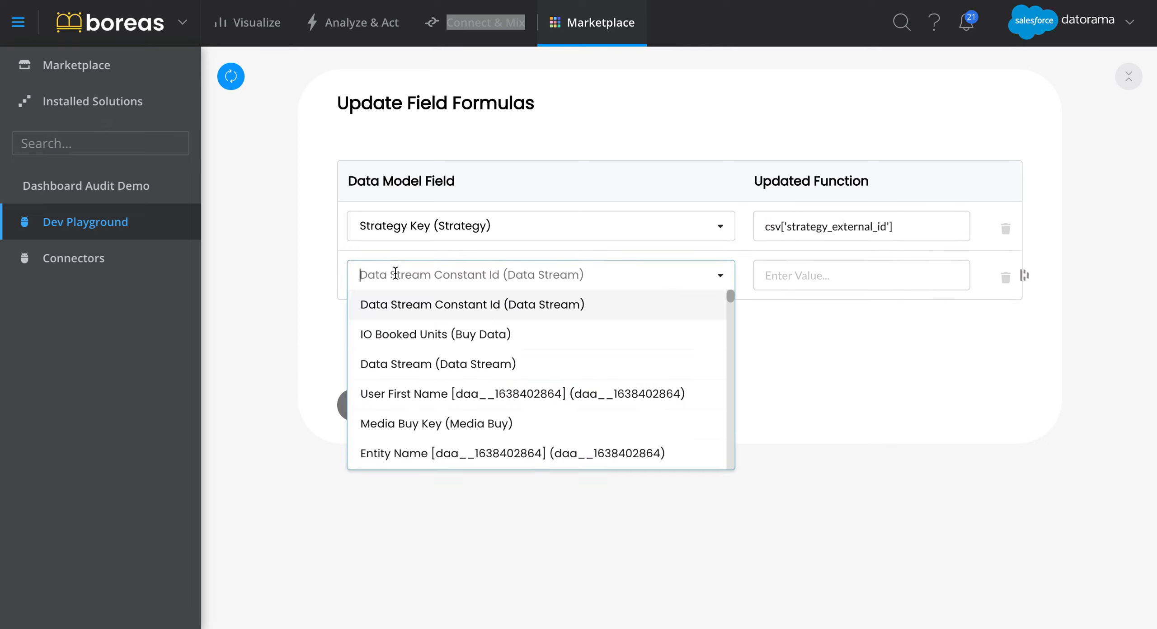
{"action": "type", "text": "stra"}
{"action": "left_click", "coordinate": [413, 304]}
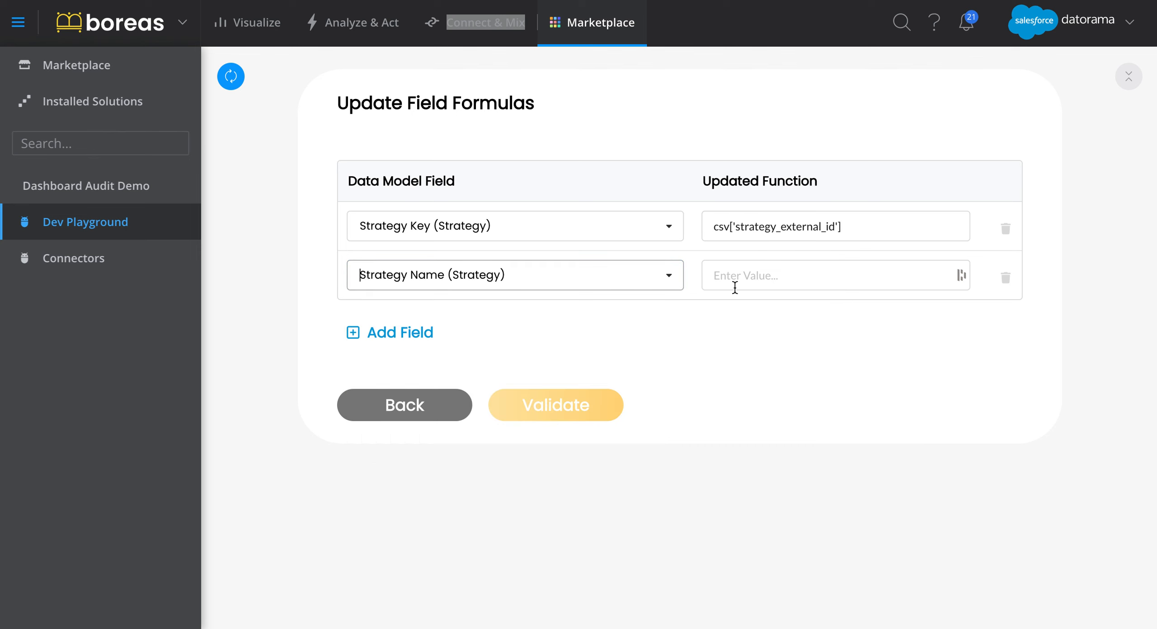
{"action": "left_click", "coordinate": [754, 281]}
{"action": "type", "text": "csv['strategy_name"}
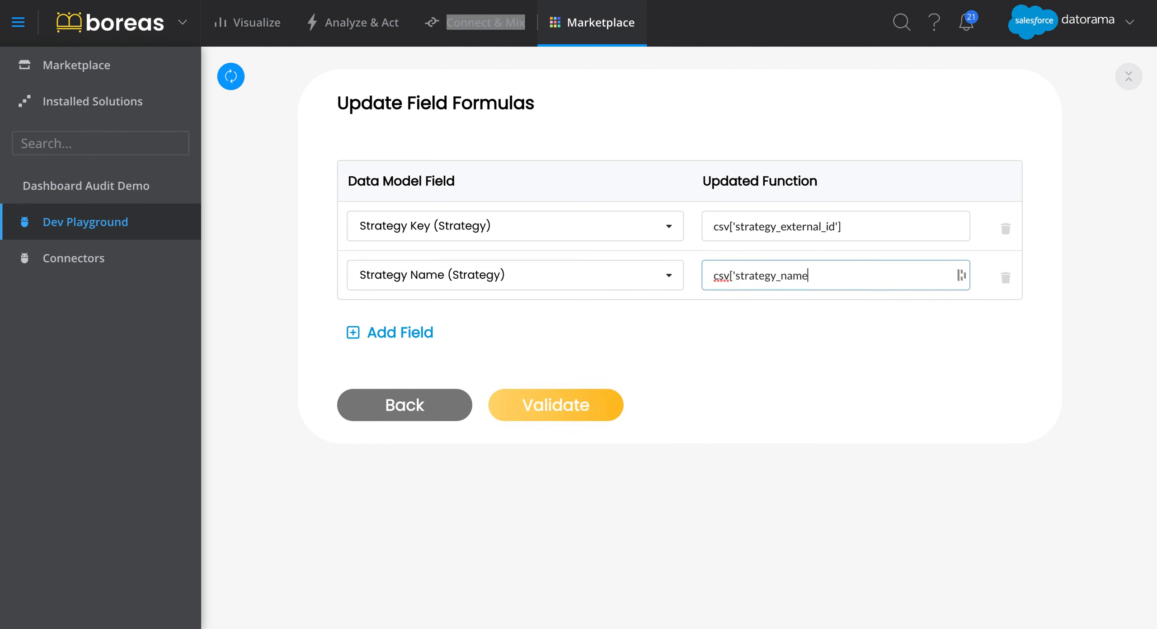
Add a third field, Strategy Custom Attribute 1 (Strategy), with the updated function csv['strategy_custom_attribute1'].
{"action": "left_click", "coordinate": [397, 333]}
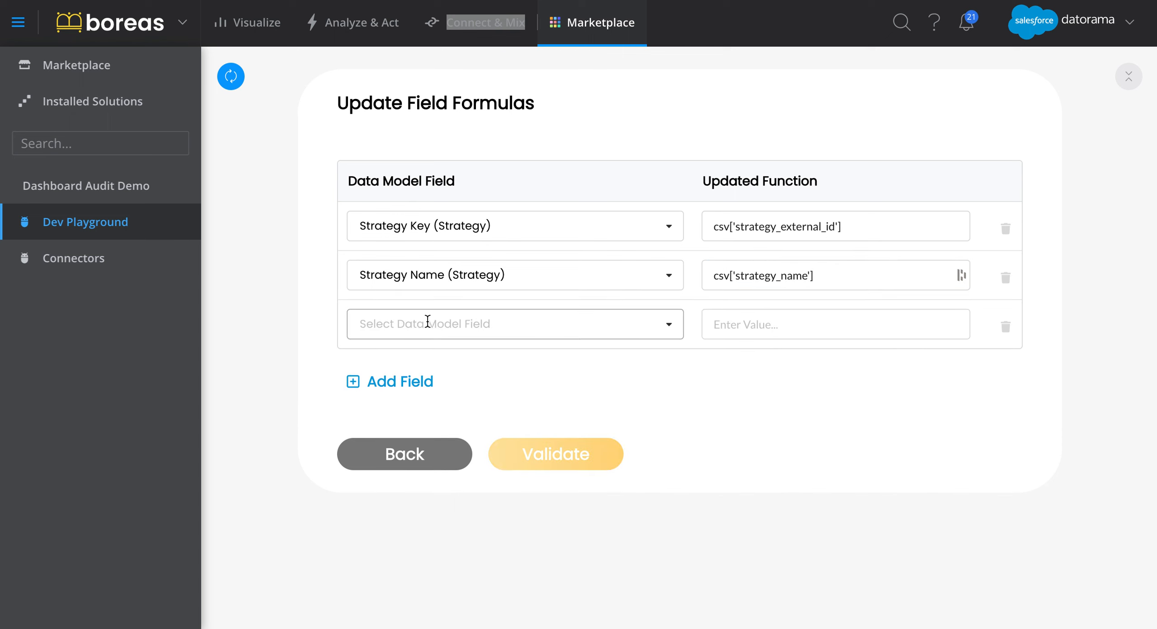
{"action": "left_click", "coordinate": [426, 321]}
{"action": "type", "text": "strat"}
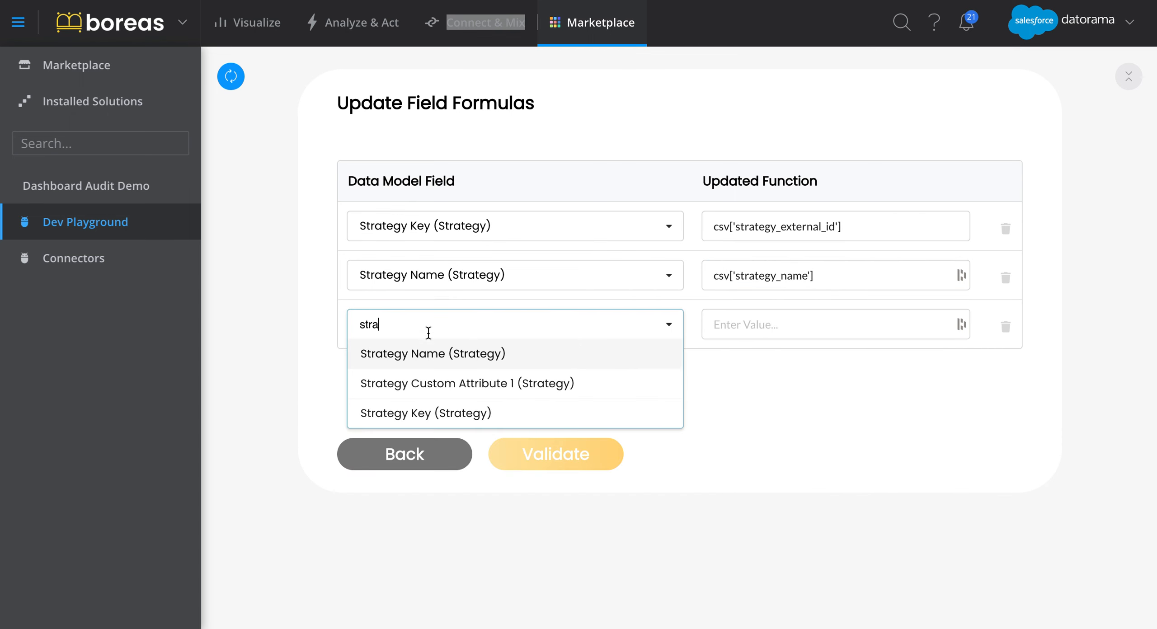
{"action": "left_click", "coordinate": [426, 382]}
{"action": "left_click", "coordinate": [776, 325]}
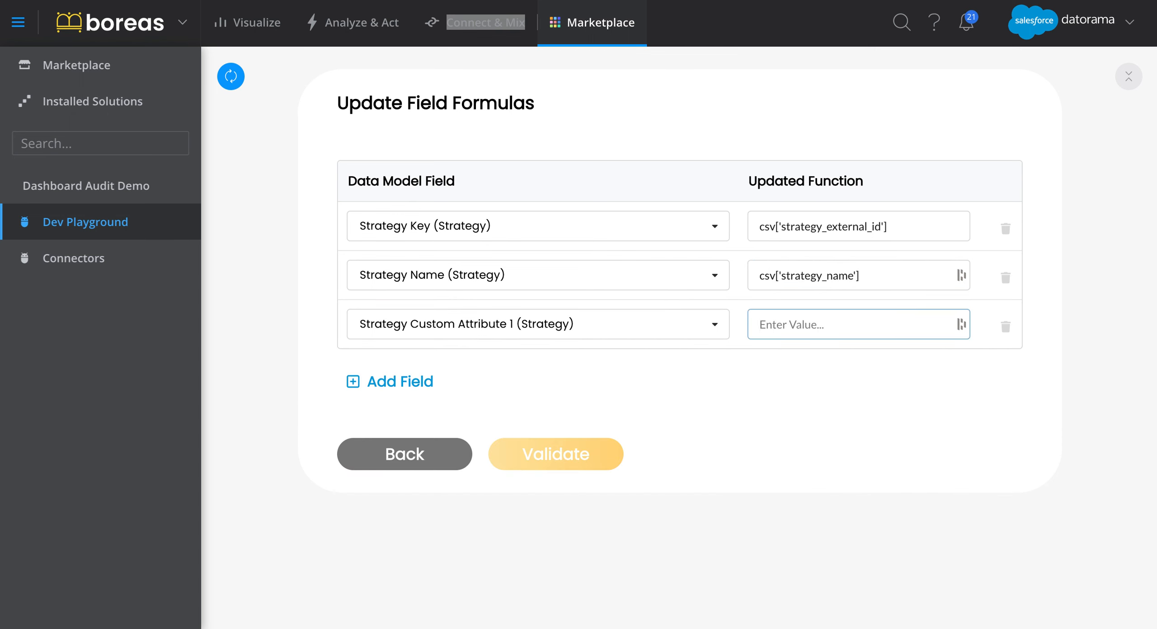
{"action": "type", "text": "csv["}
{"action": "type", "text": "sv['strategy_"}
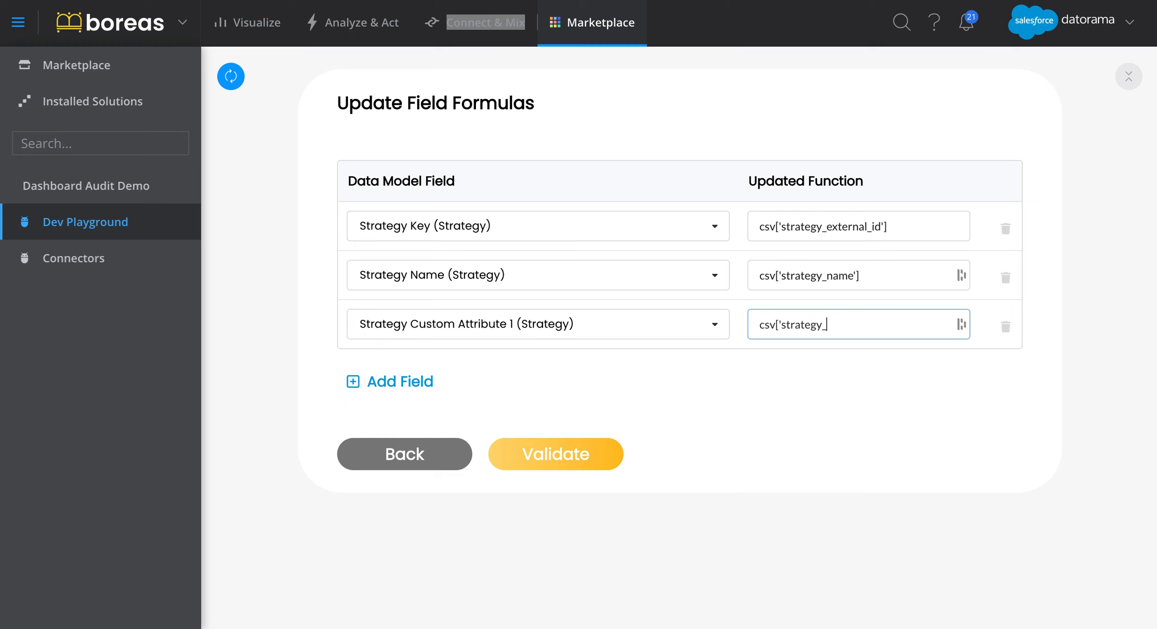
{"action": "type", "text": "custom_attribute1'"}
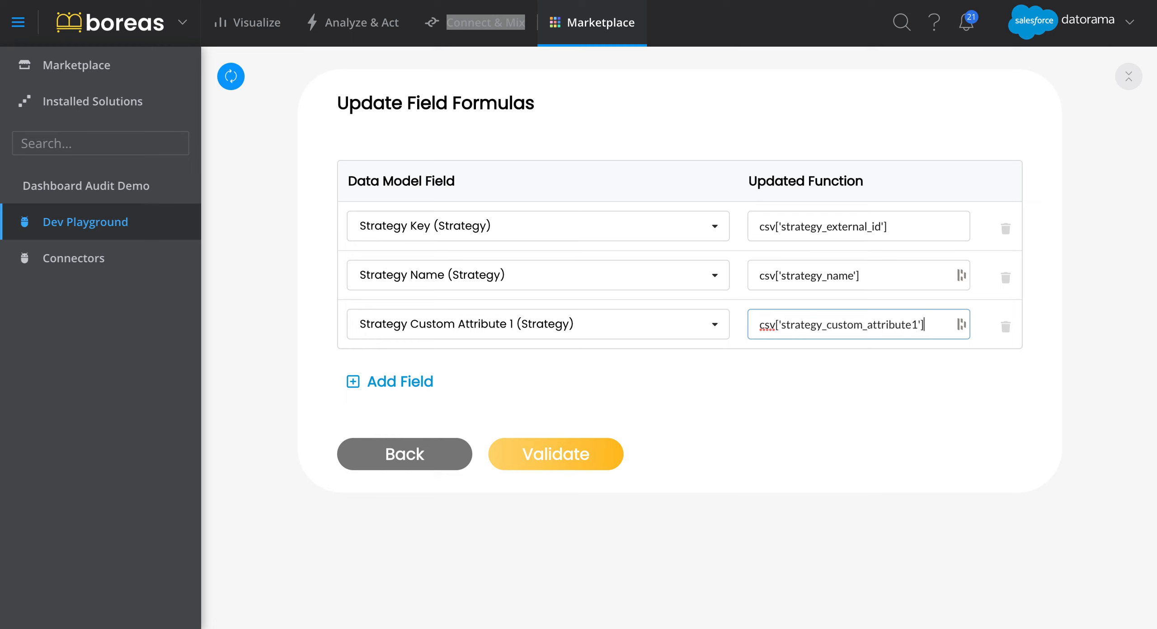
Validate the three field formulas, review the pending updates and apply them to all the listed Facebook-Ads data streams.
{"action": "left_click", "coordinate": [552, 460]}
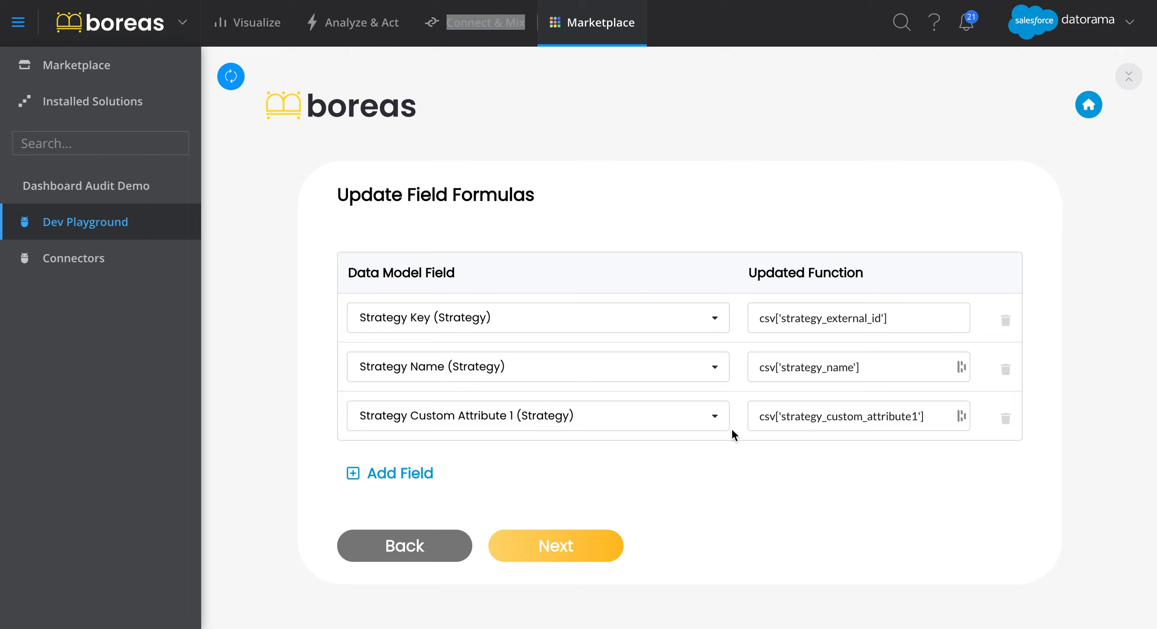
{"action": "left_click", "coordinate": [572, 549]}
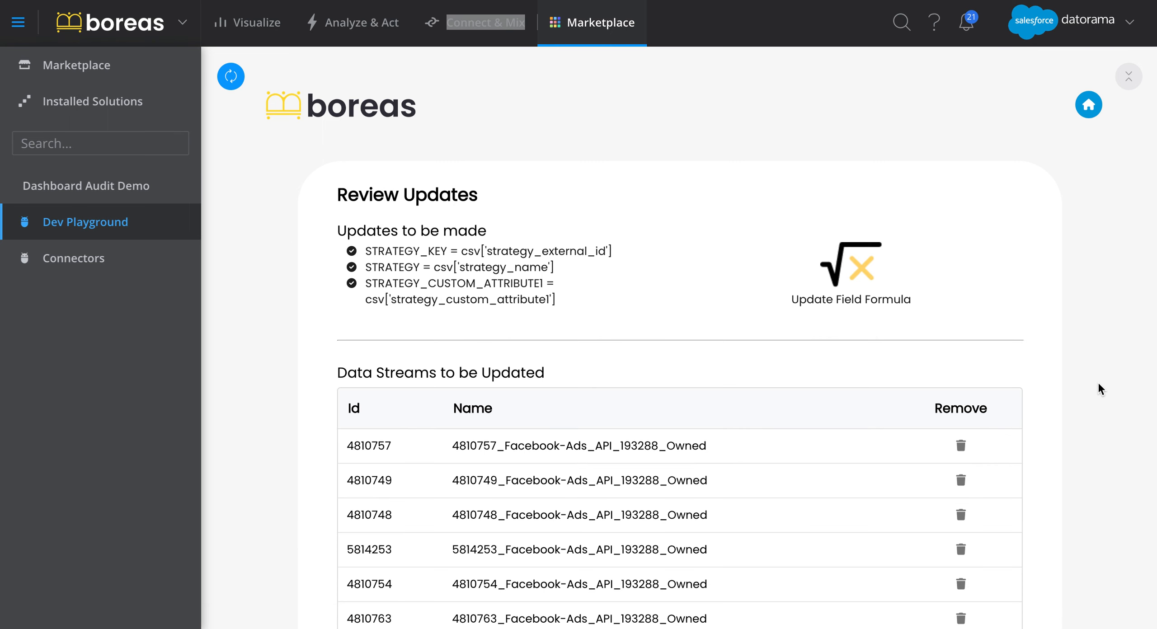
{"action": "scroll", "coordinate": [1099, 384], "scroll_direction": "down", "scroll_amount": 10}
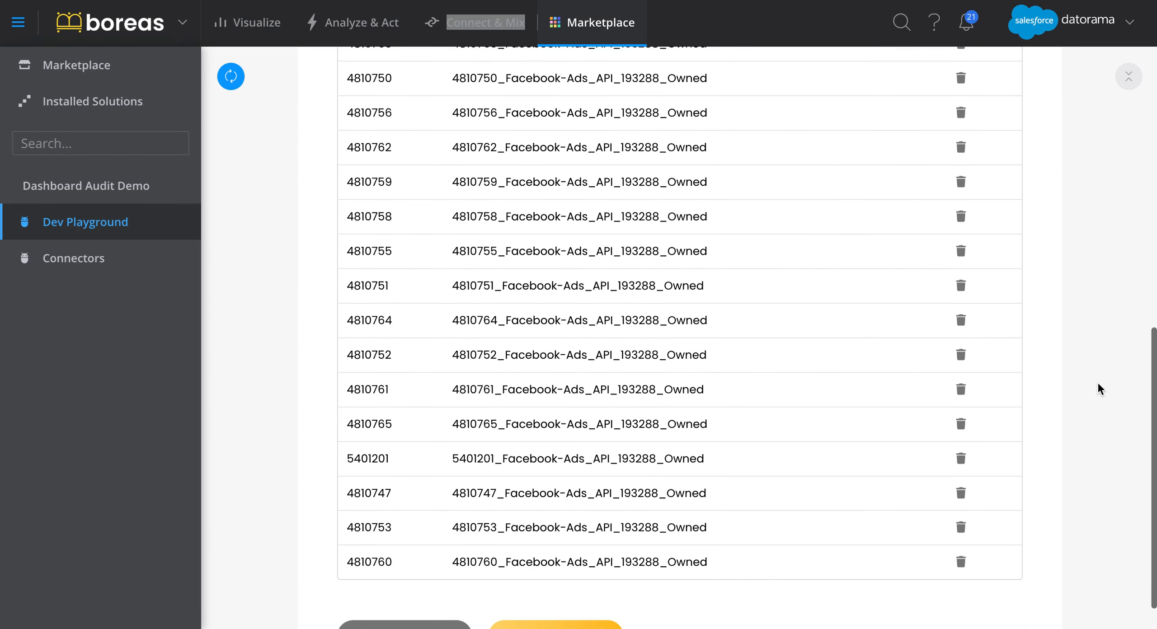
{"action": "left_click", "coordinate": [583, 593]}
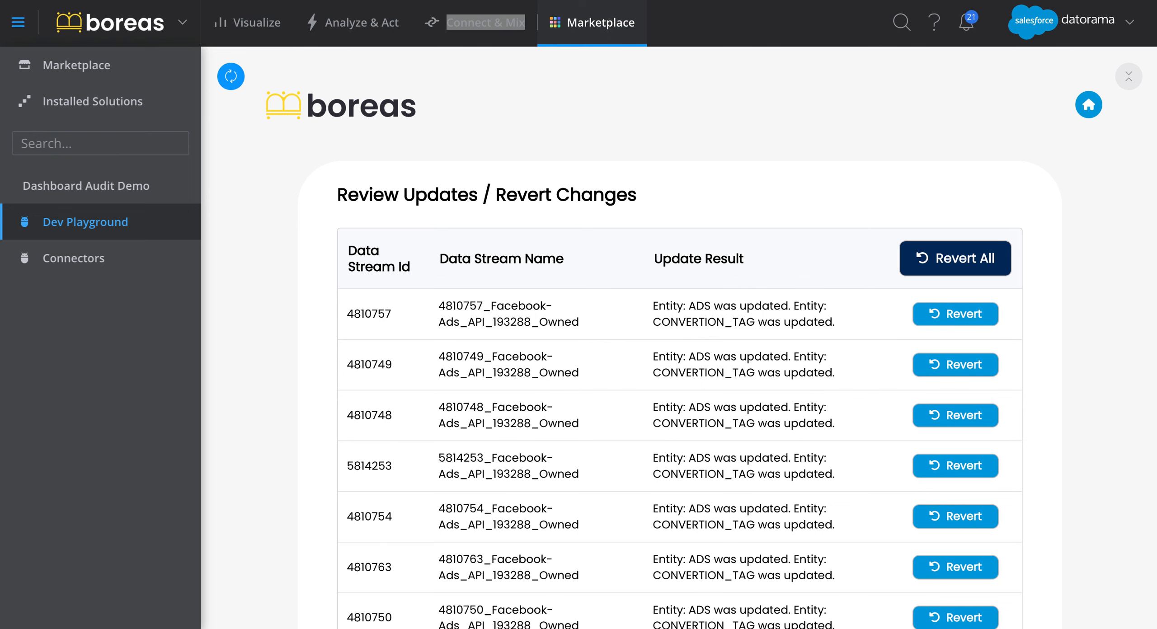
Open the mapping of data stream 5814253 in Connect & Mix and examine the Strategy field mappings for Ads.
{"action": "key", "text": "ctrl+Tab"}
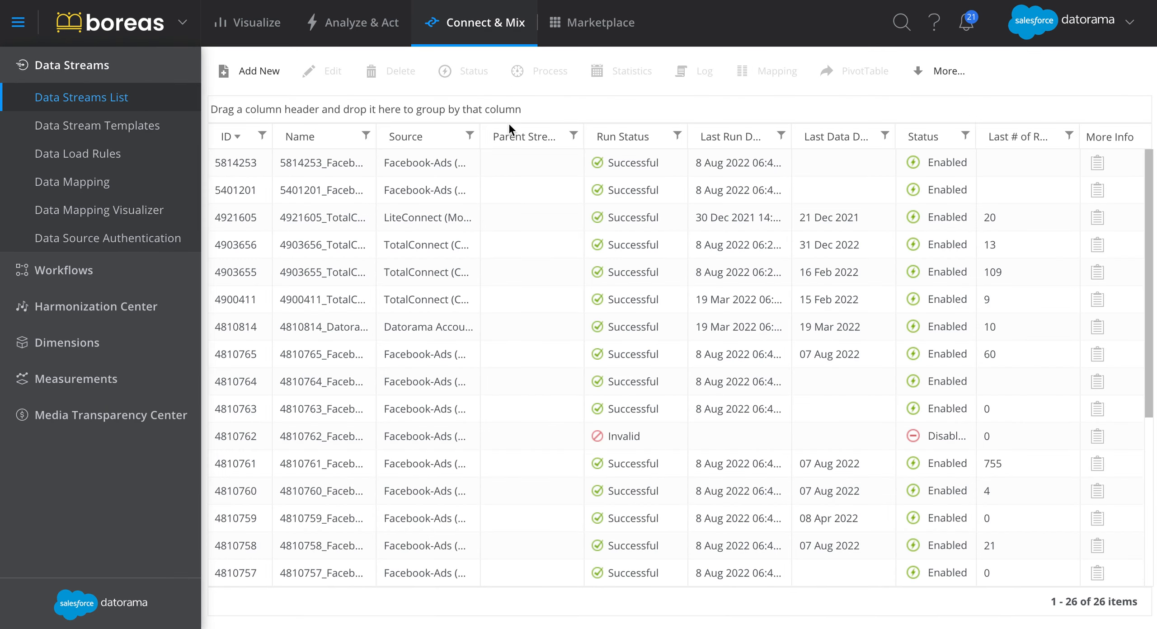
{"action": "left_click", "coordinate": [365, 164]}
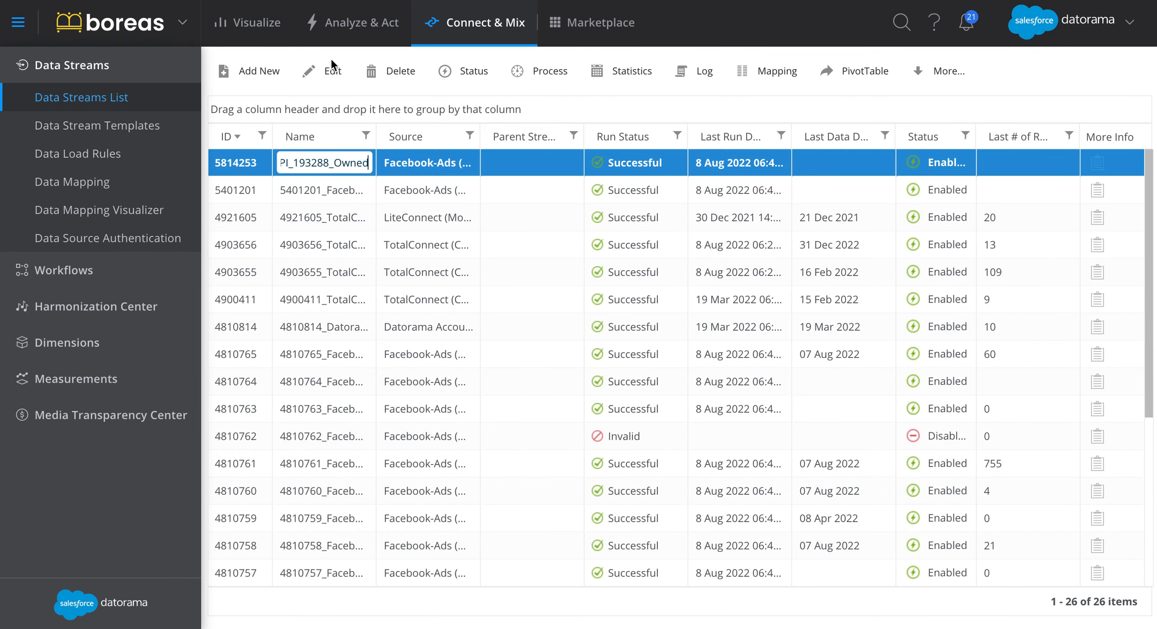
{"action": "left_click", "coordinate": [788, 69]}
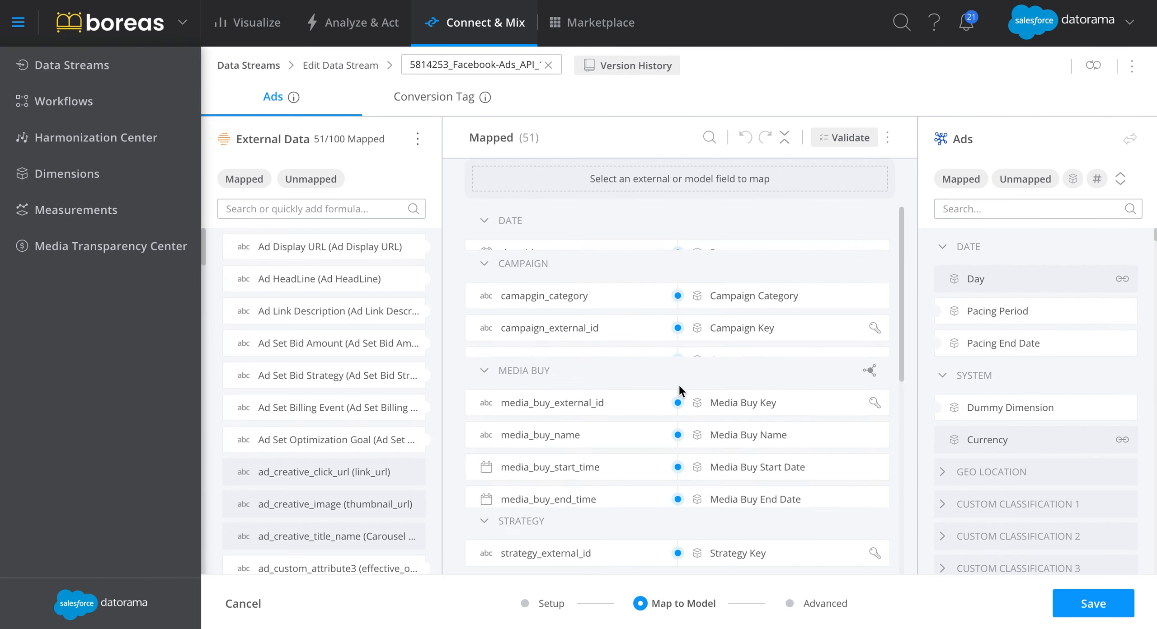
{"action": "scroll", "coordinate": [679, 380], "scroll_direction": "down", "scroll_amount": 5}
{"action": "scroll", "coordinate": [679, 389], "scroll_direction": "down", "scroll_amount": 10}
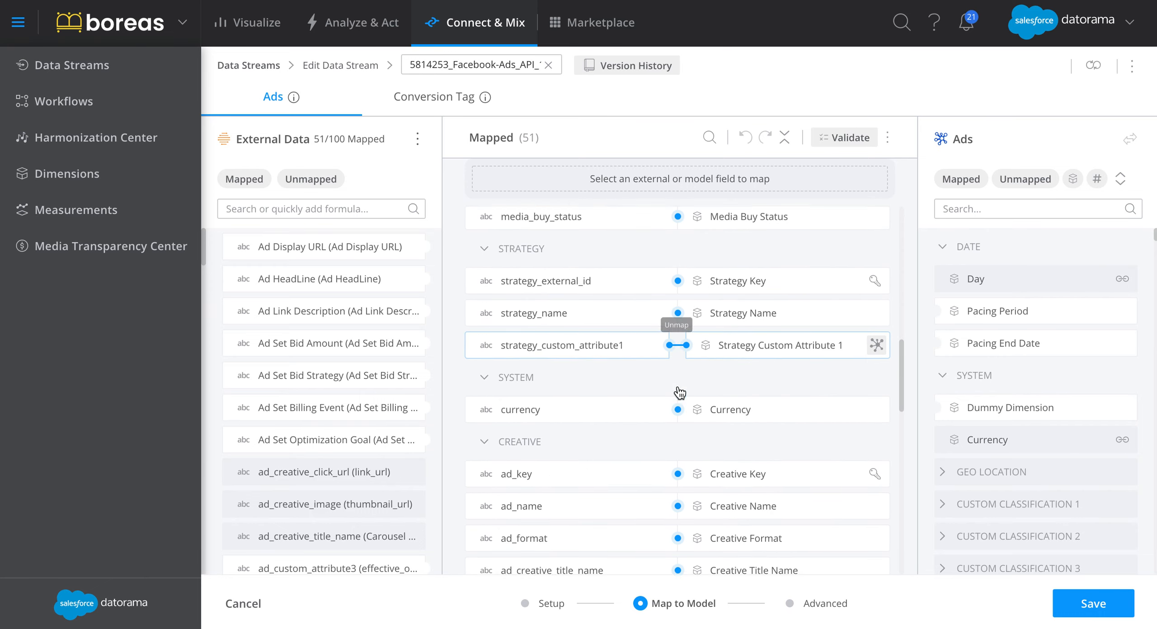